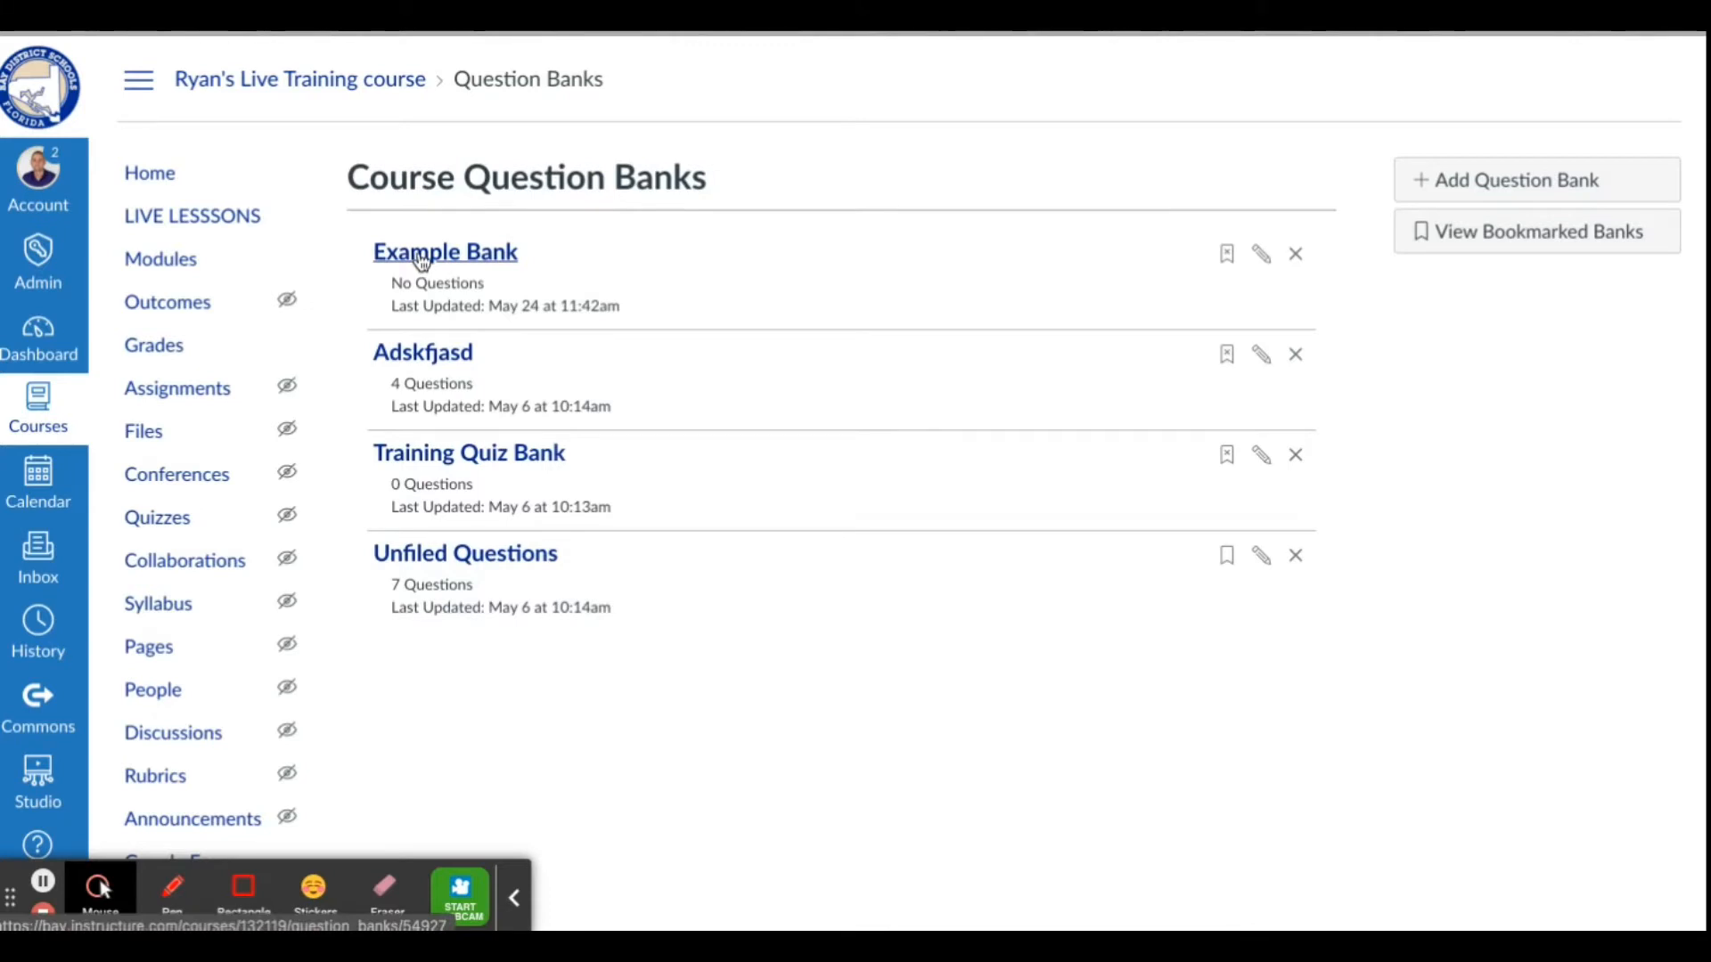
Open the Example Bank question bank and add a new question of the Multiple Choice type
left_click(422, 256)
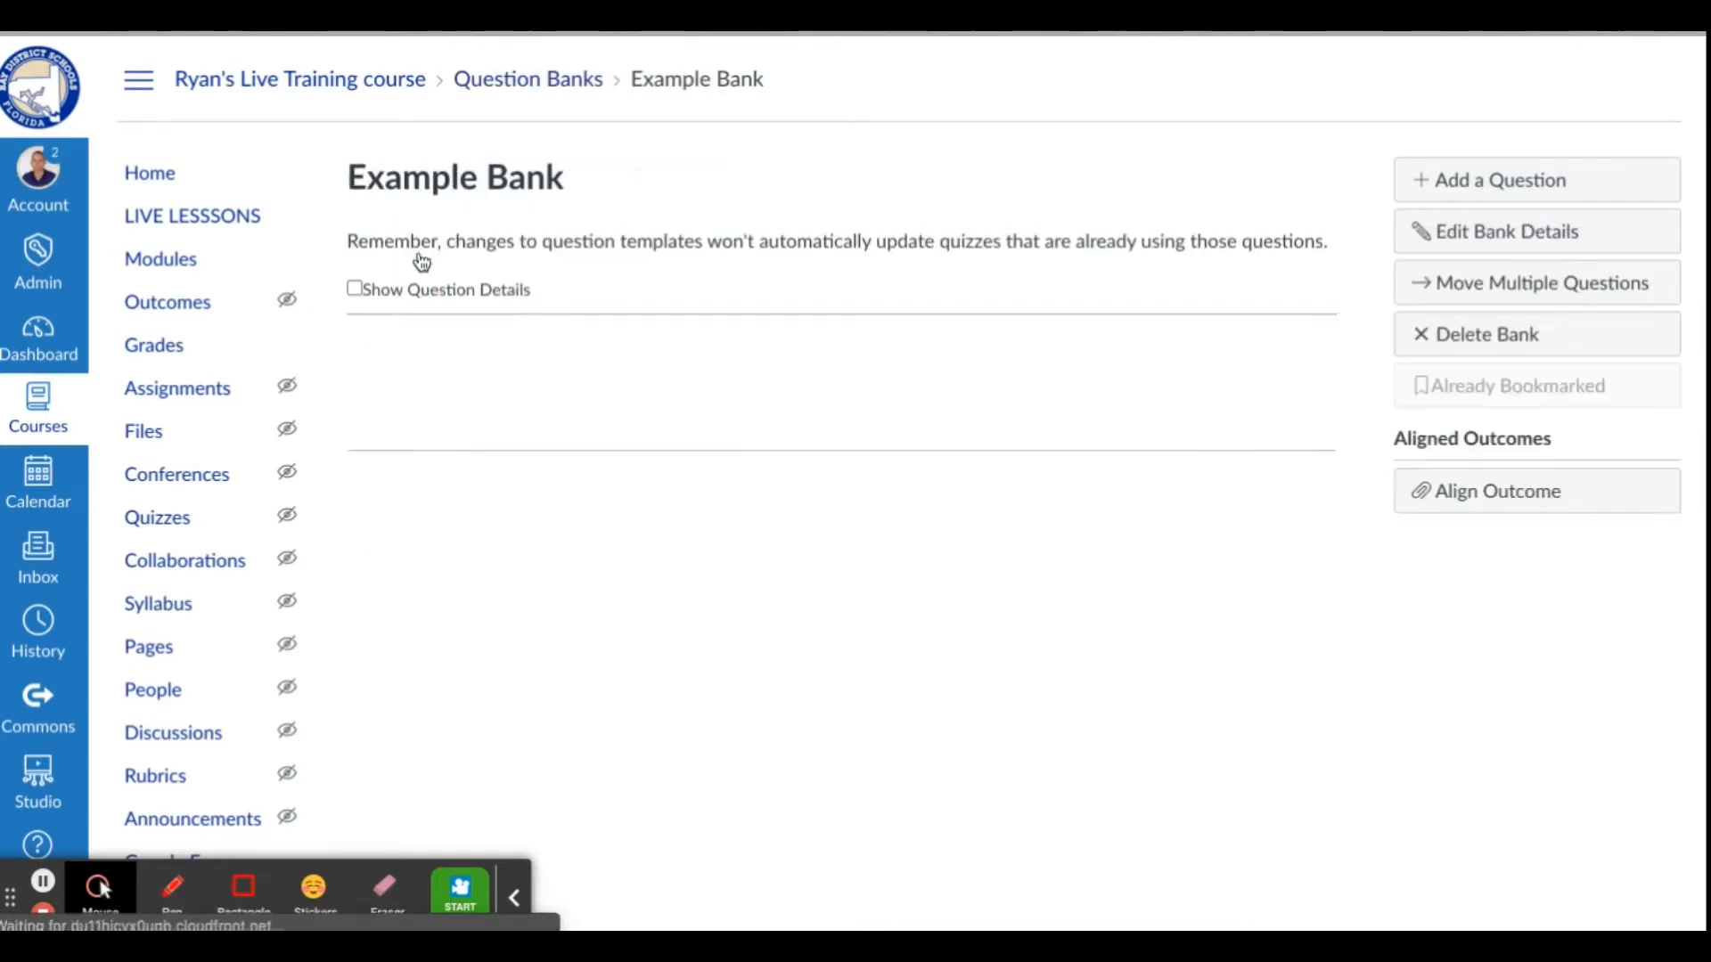
left_click(1466, 182)
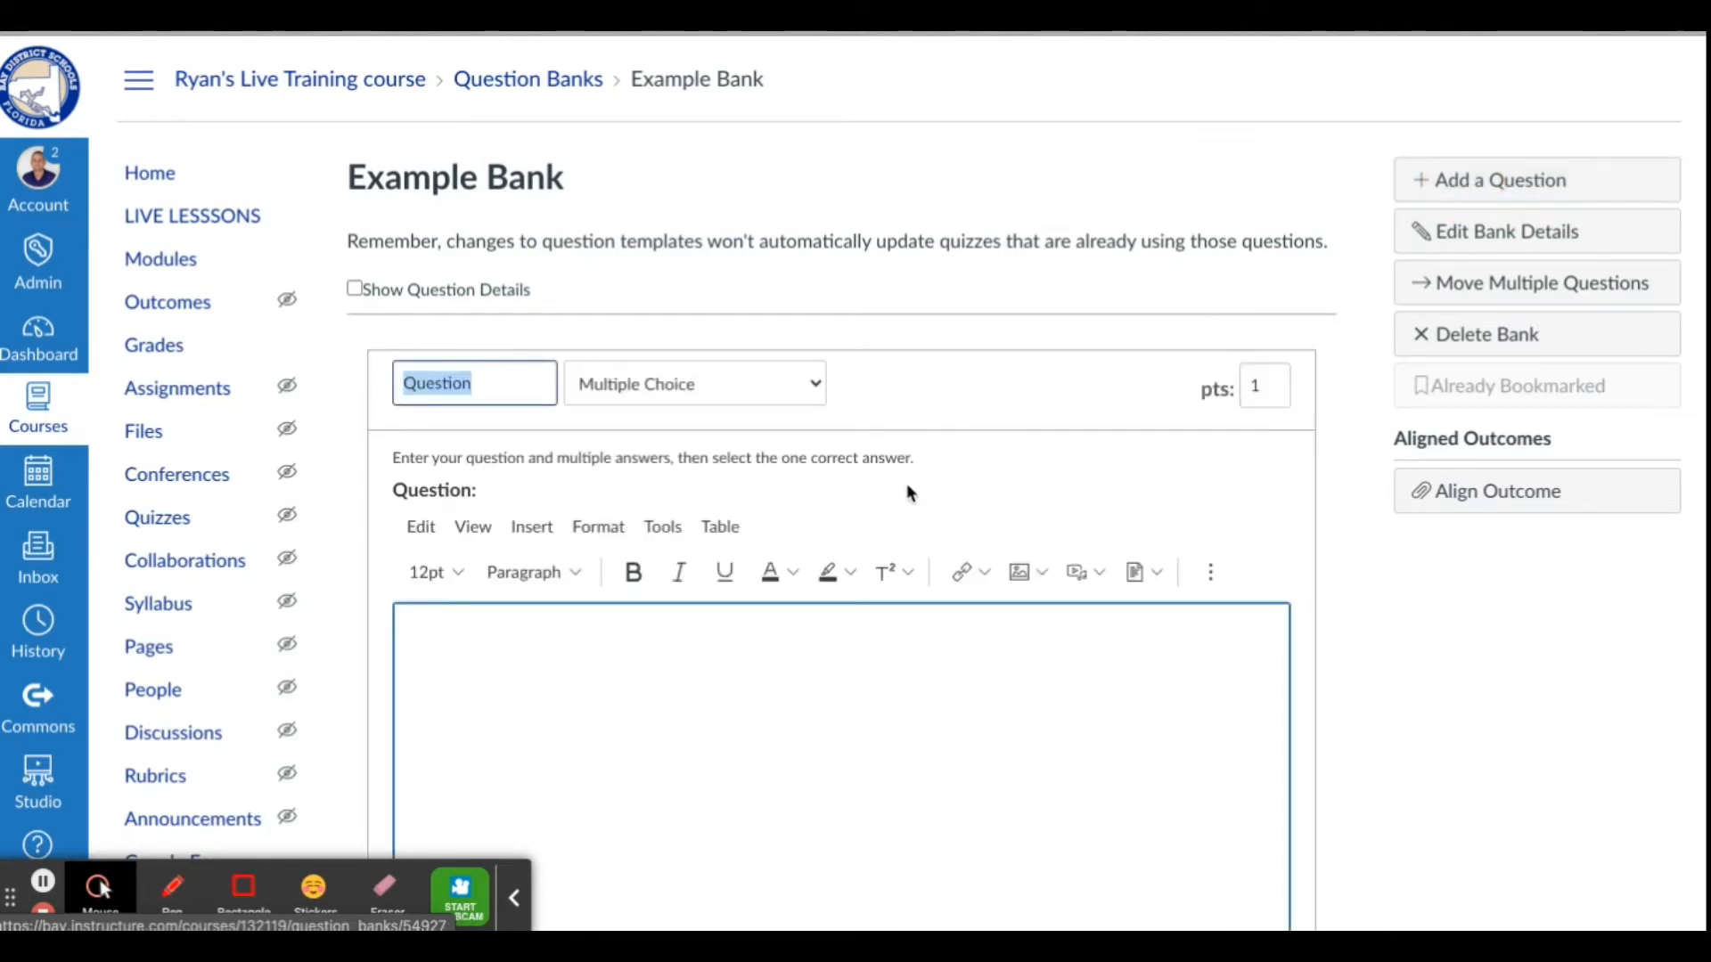
scroll(847, 560, "down", 2)
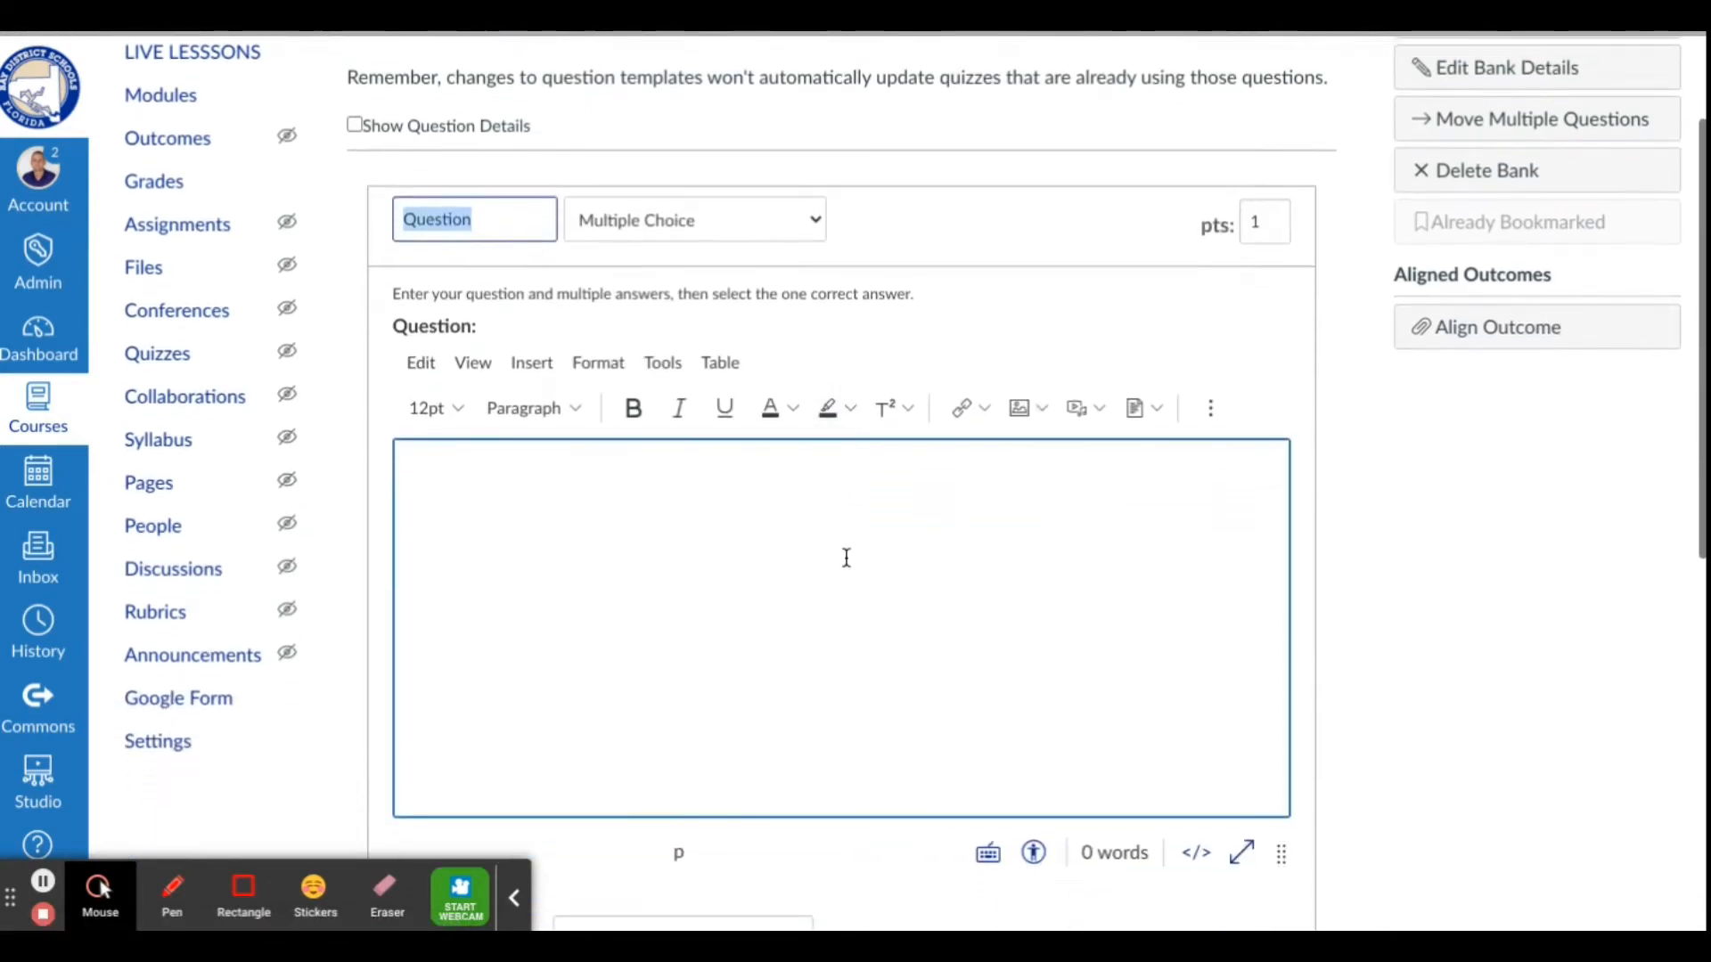
scroll(845, 559, "down", 1)
left_click(834, 540)
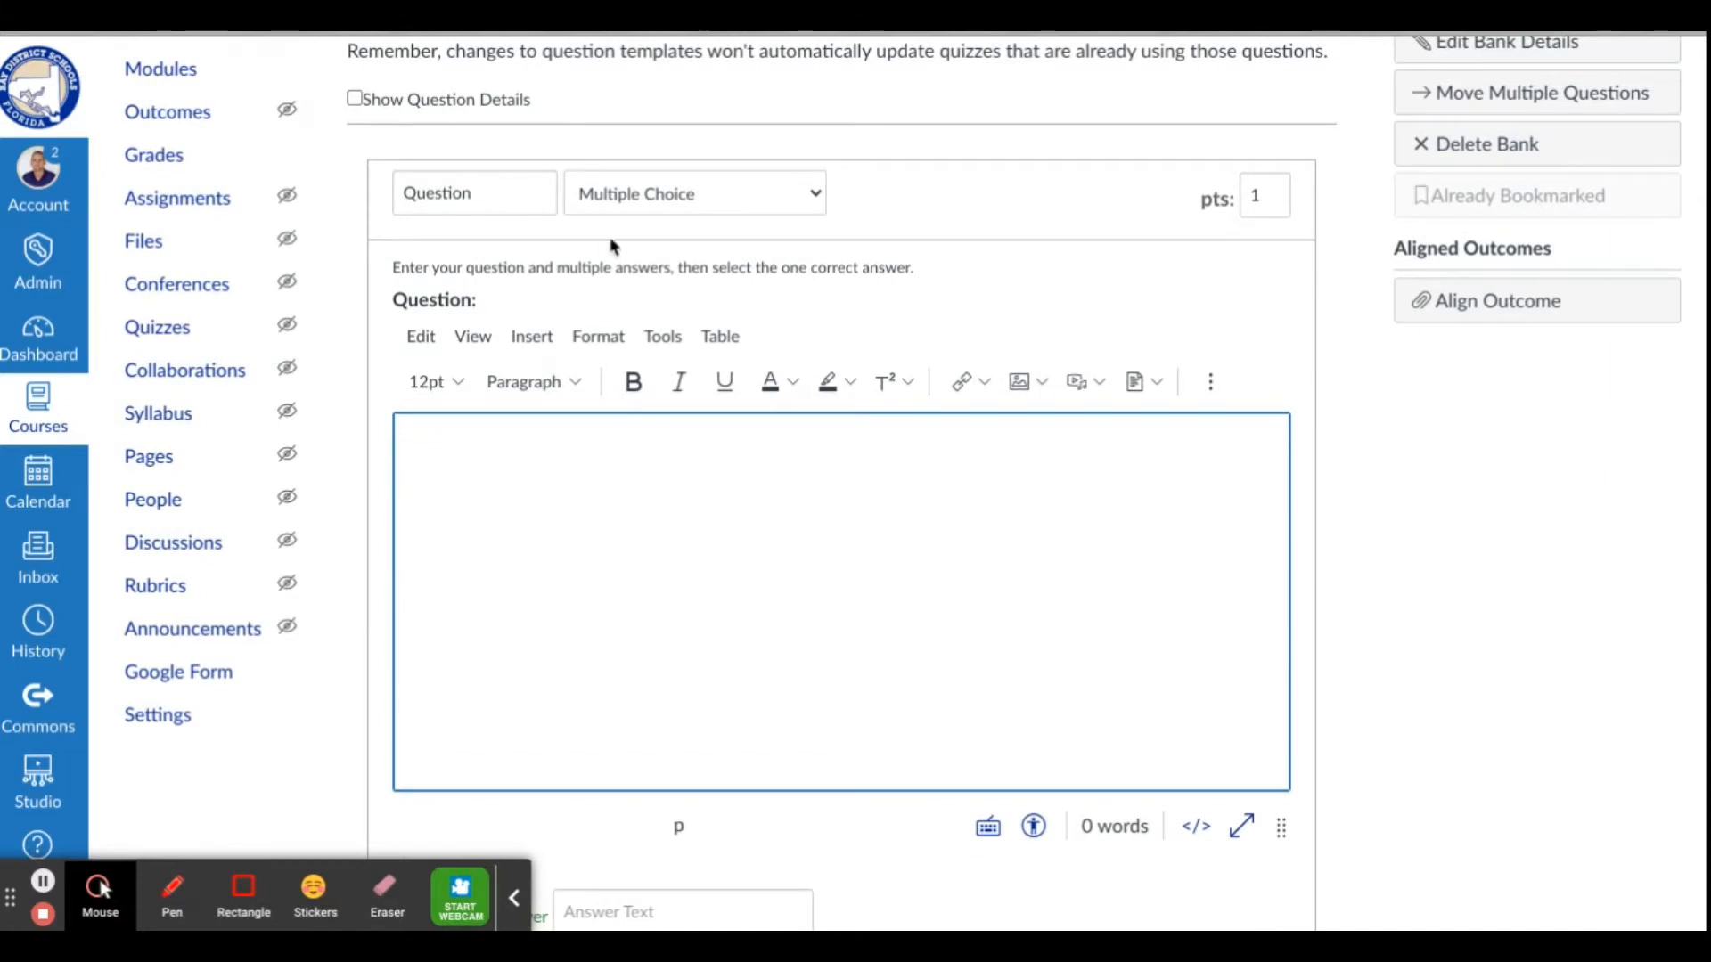
left_click(772, 205)
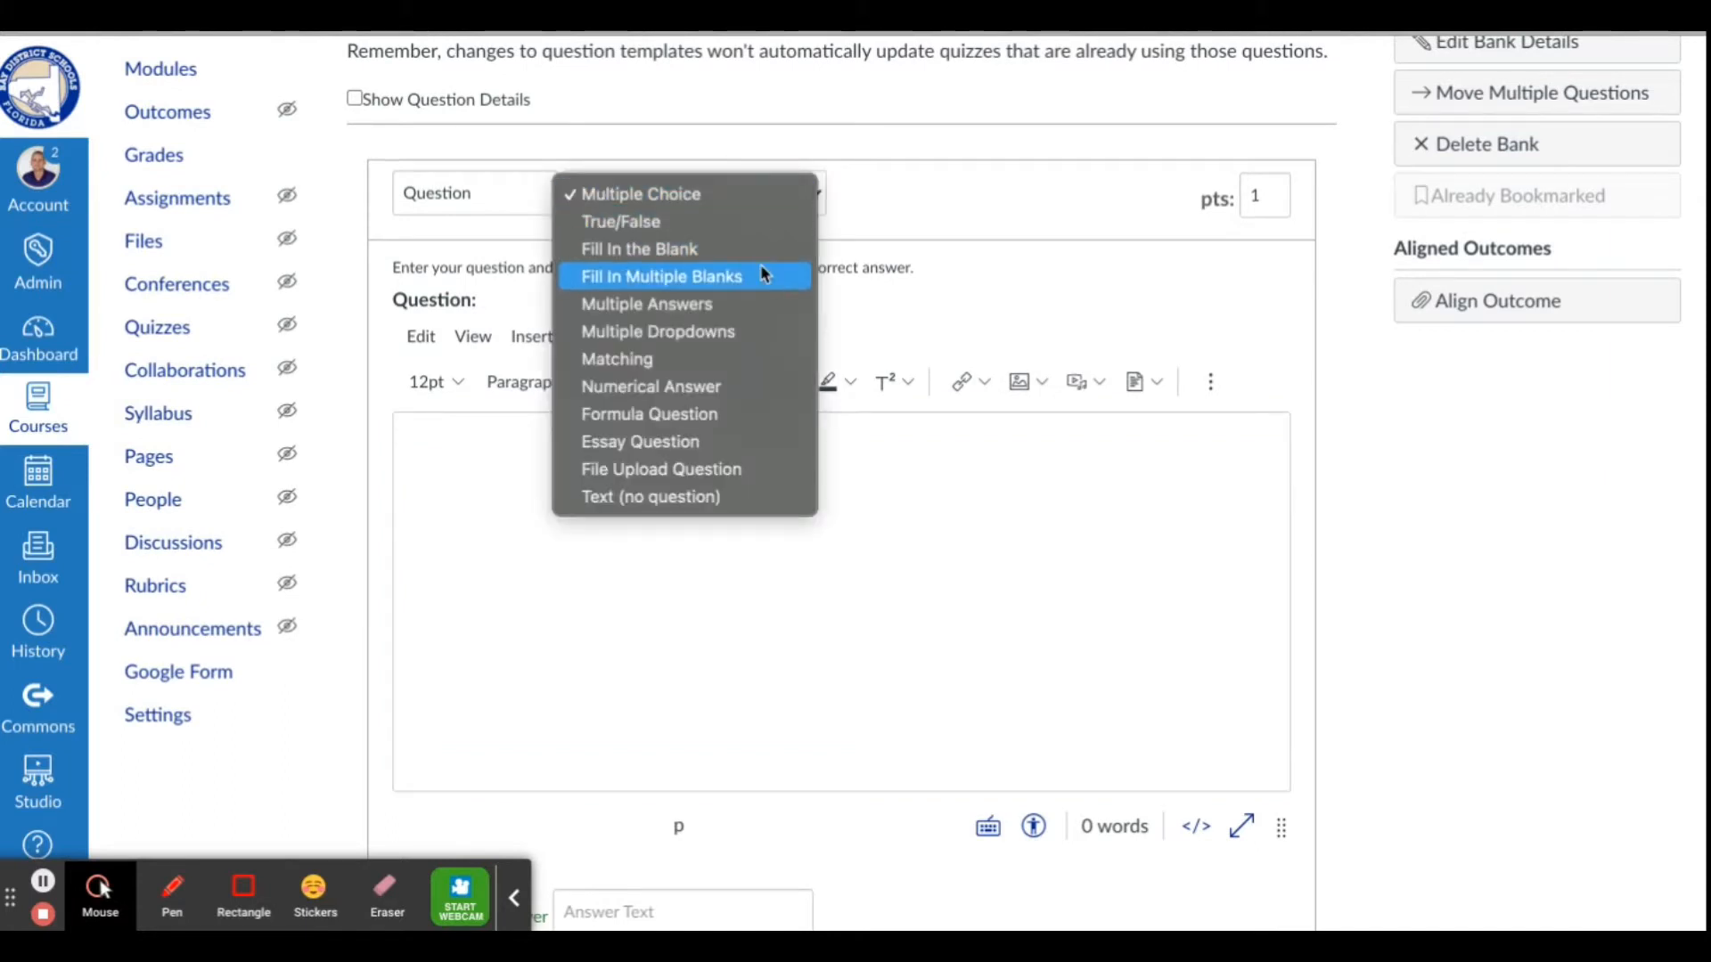
left_click(740, 199)
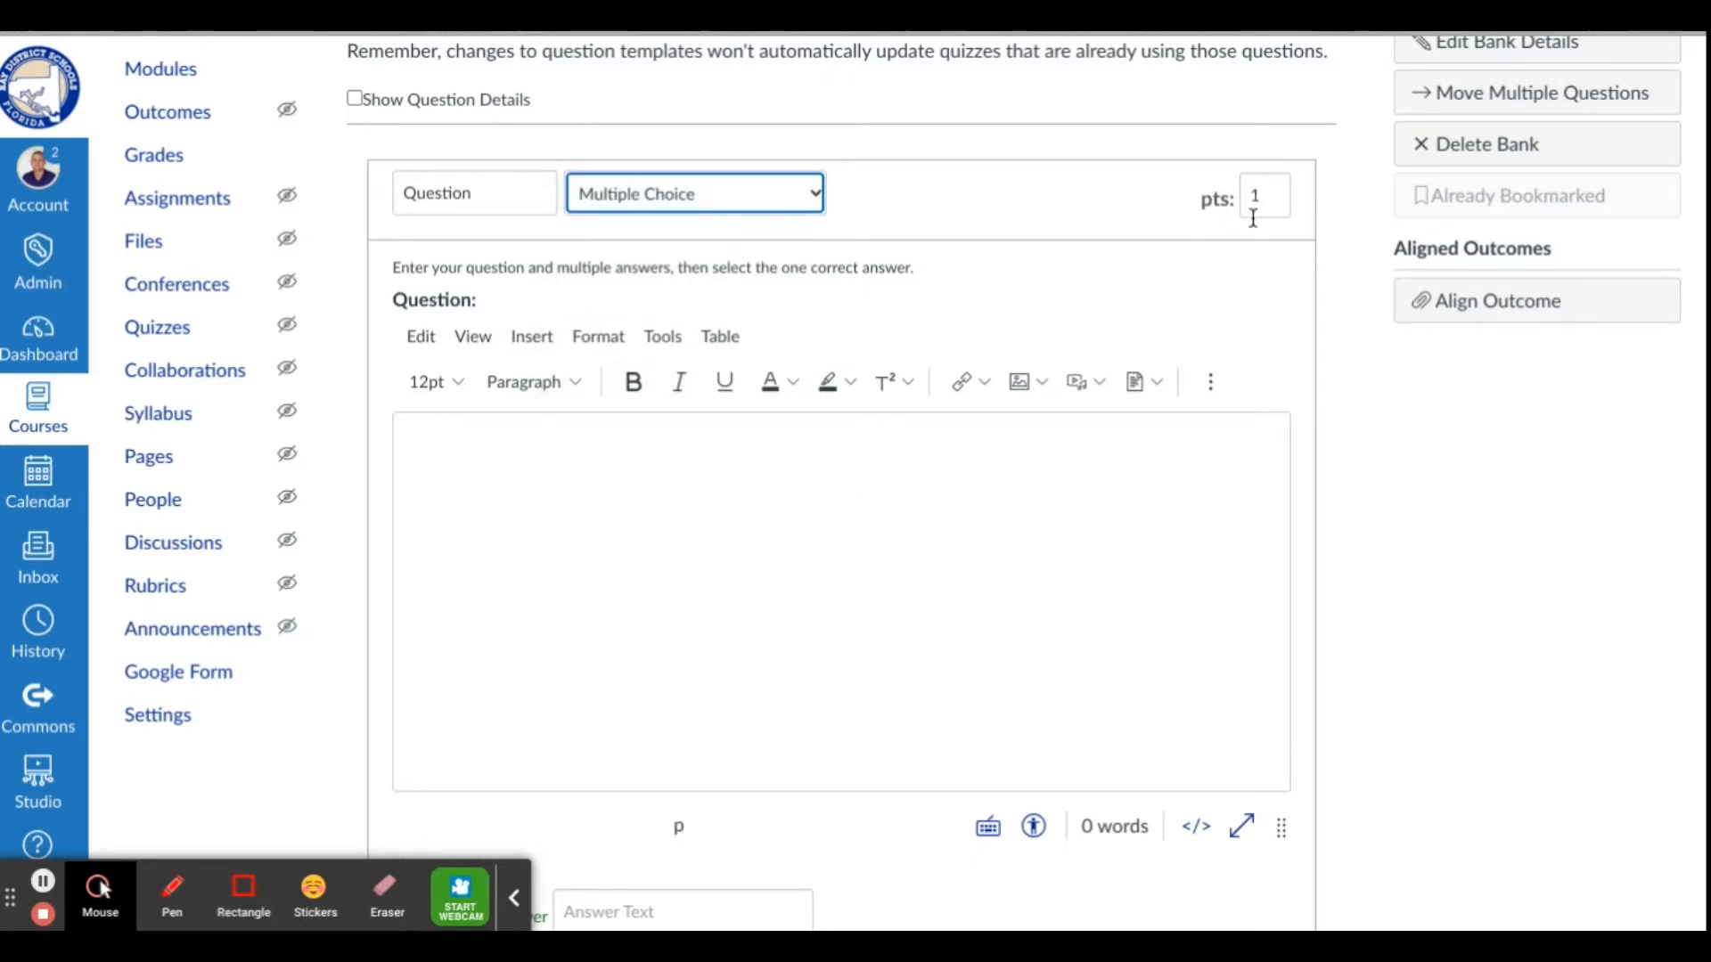
Go through the new question's text area and answer fields without filling them in, and save the question to the bank
left_click(664, 476)
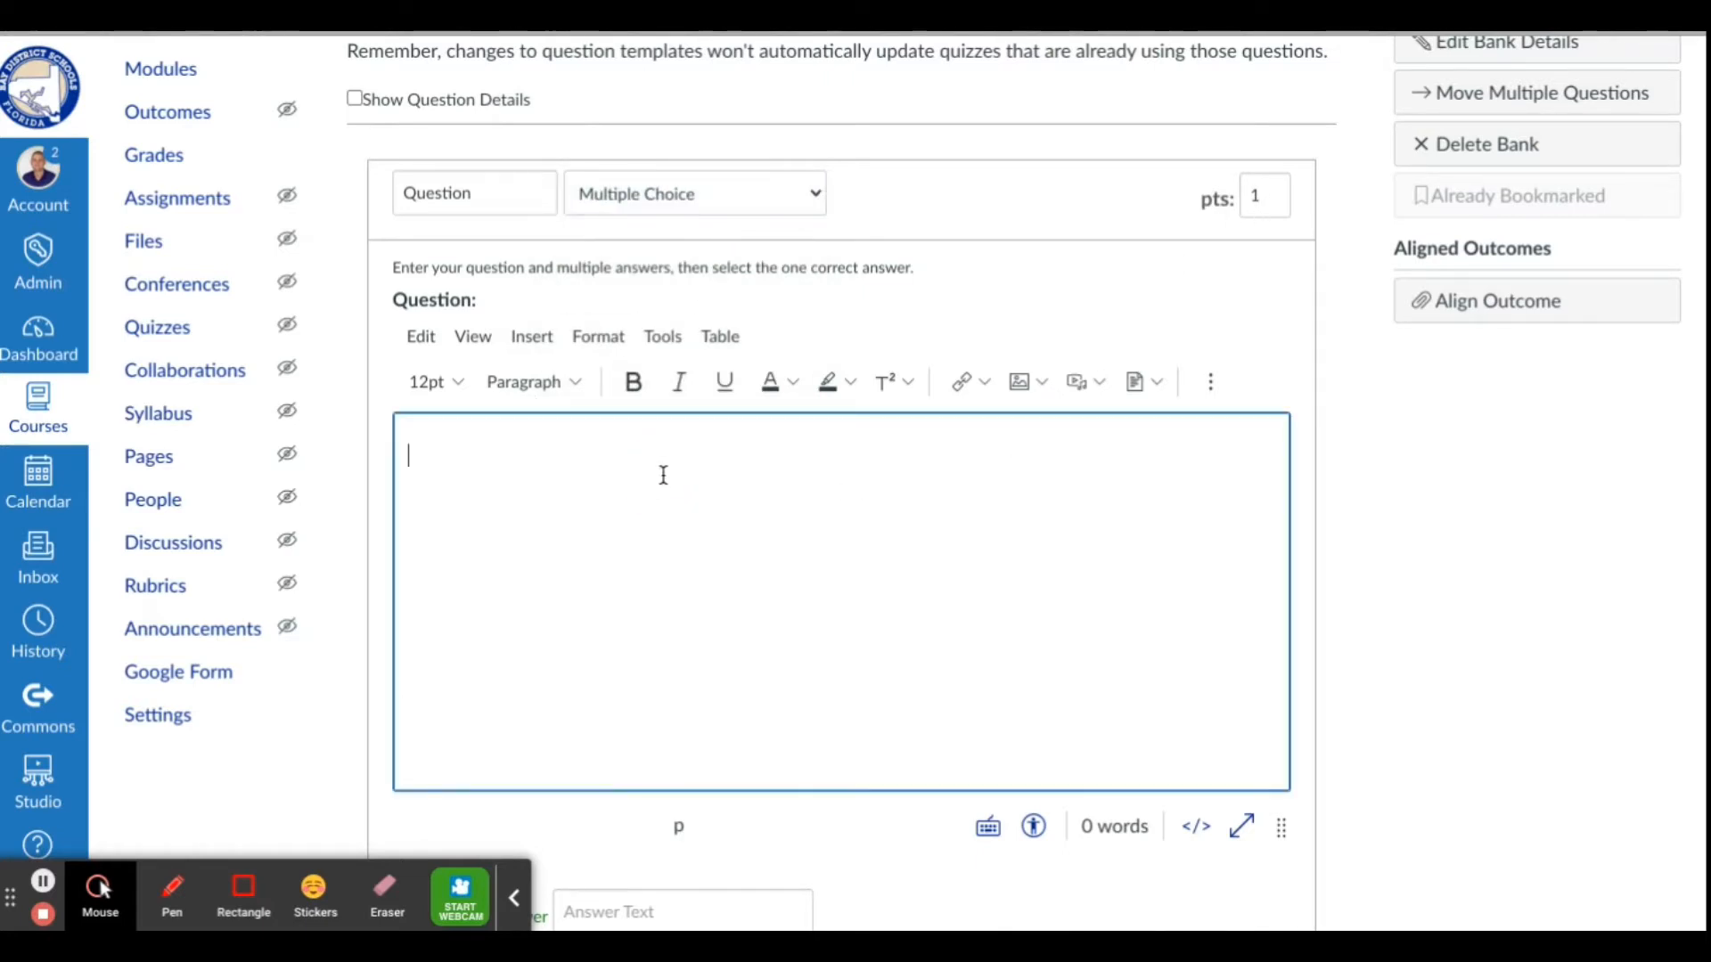
scroll(663, 475, "down", 3)
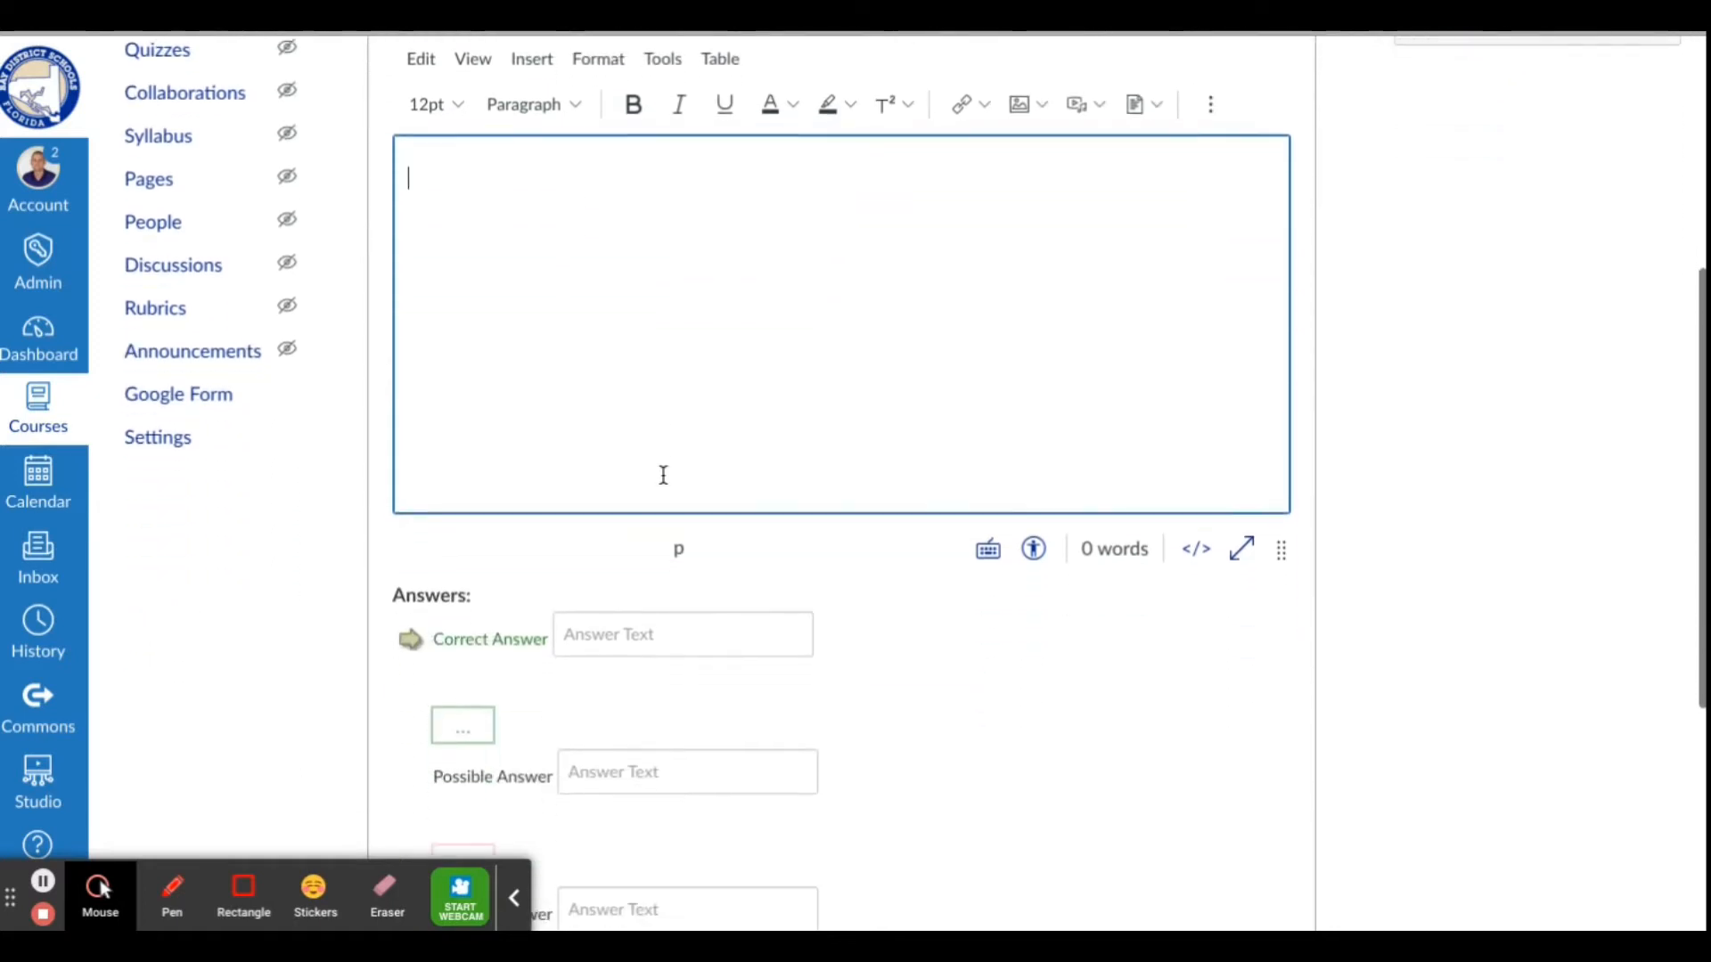
left_click(664, 408)
left_click(936, 612)
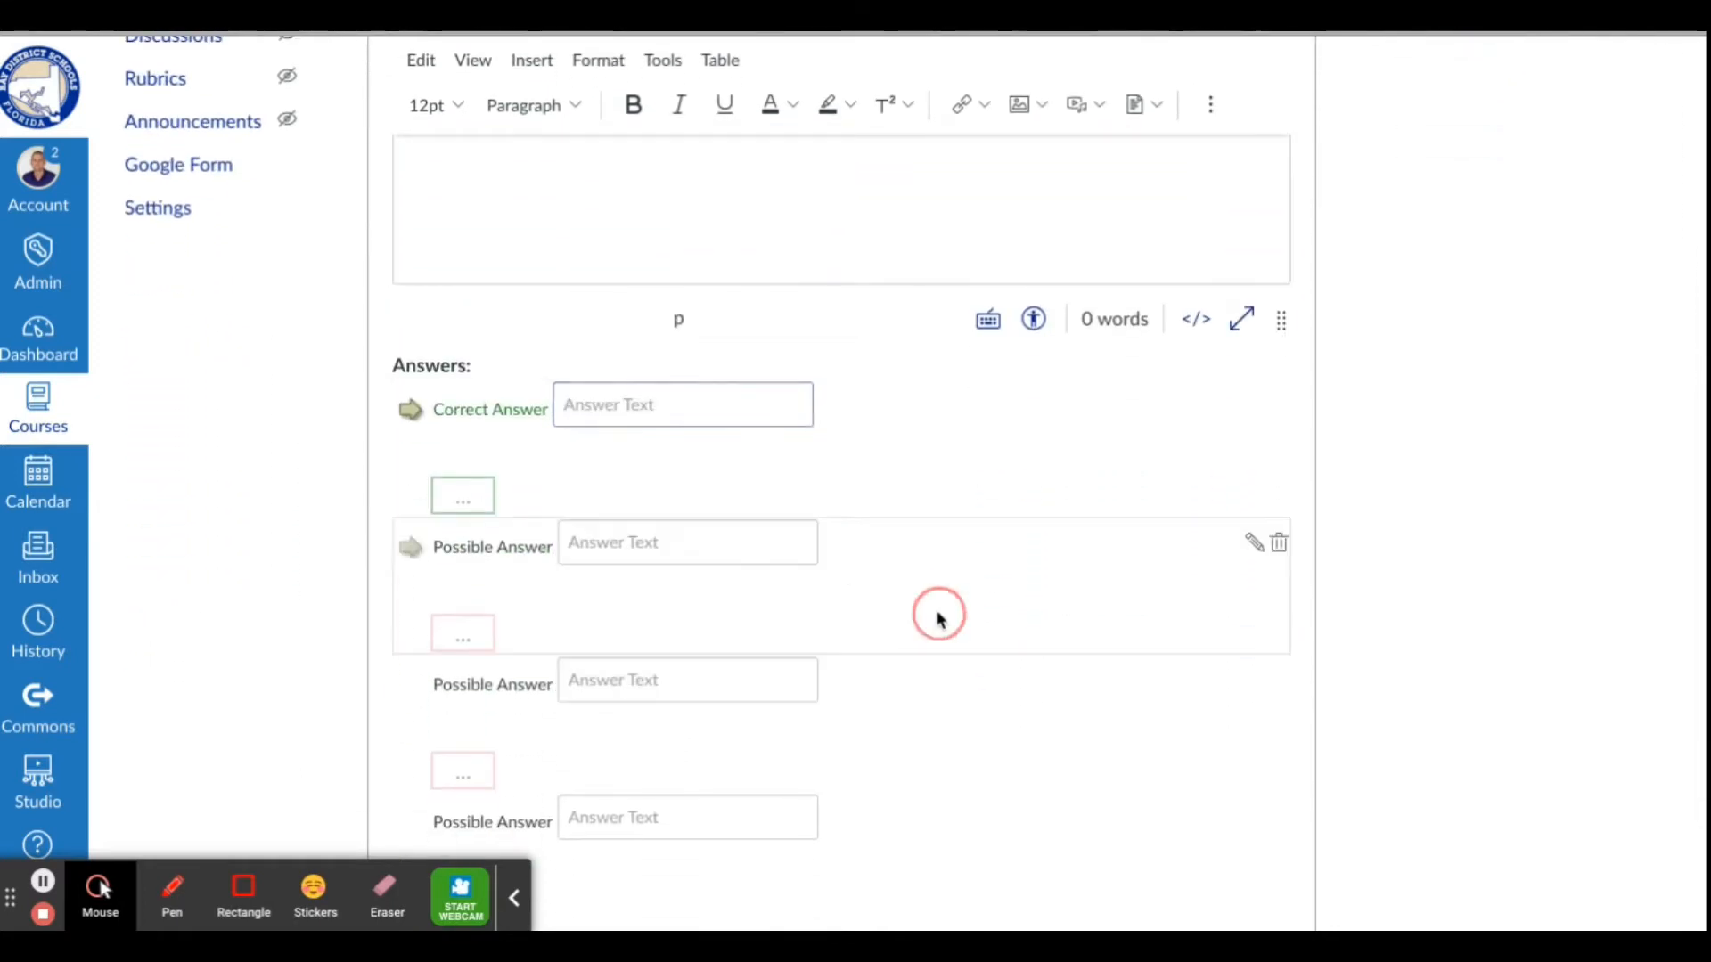
scroll(803, 724, "down", 1)
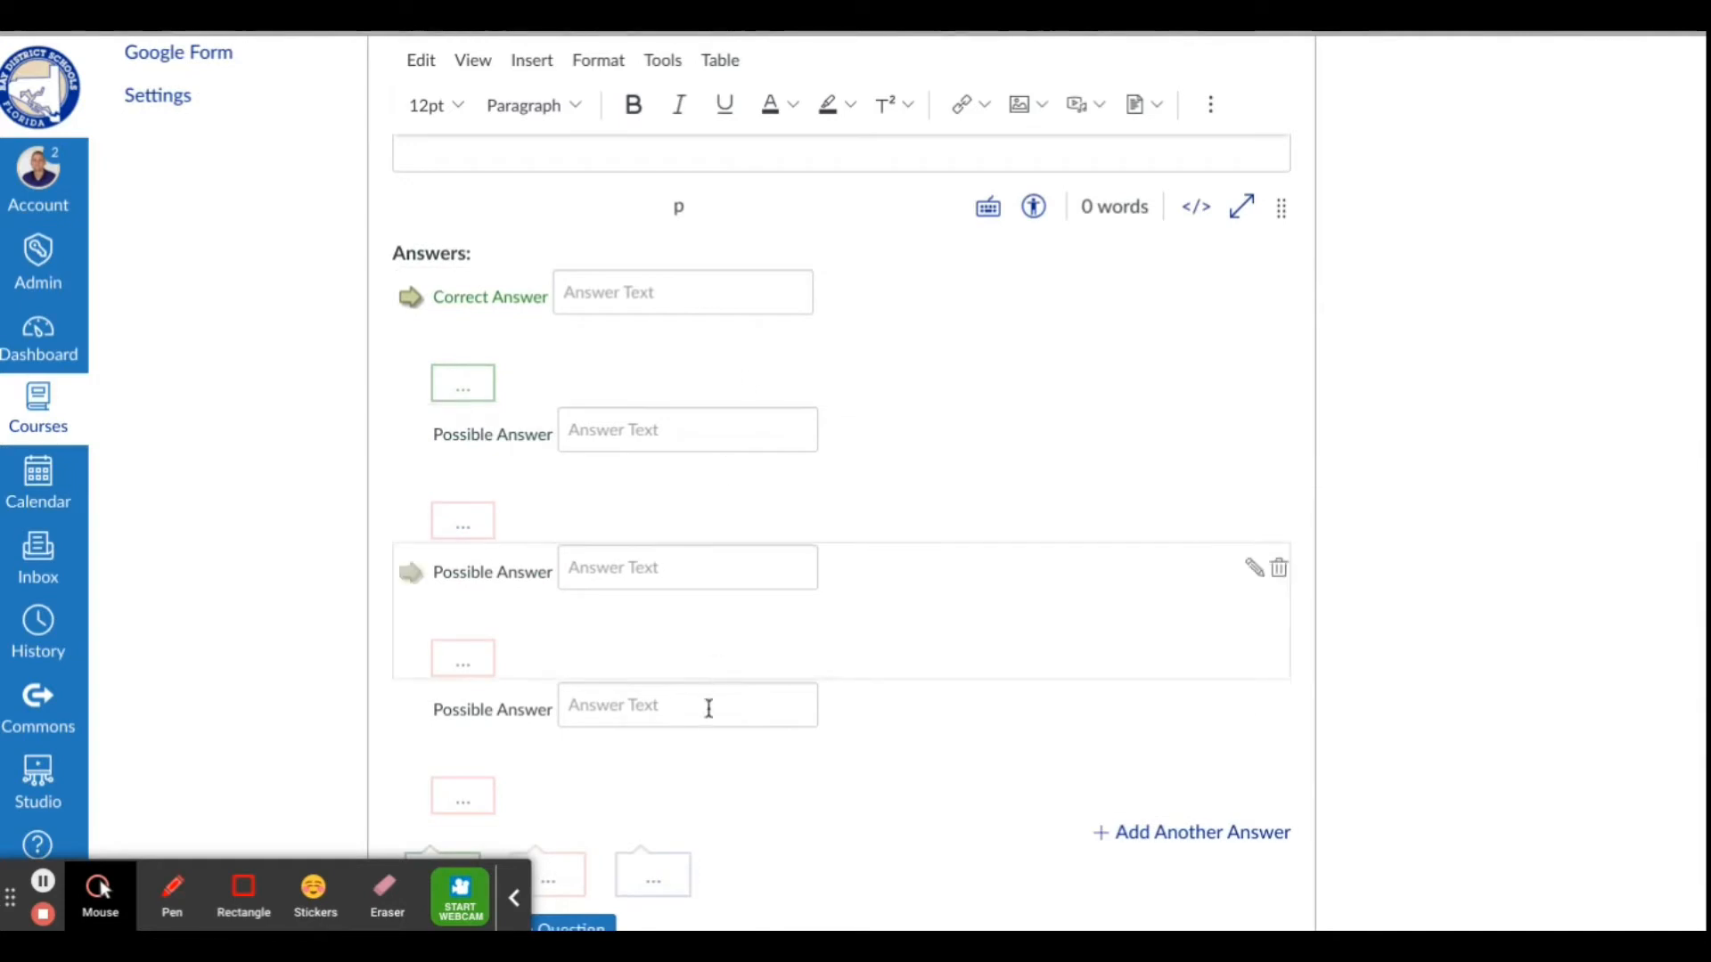
scroll(719, 624, "down", 1)
scroll(722, 636, "down", 1)
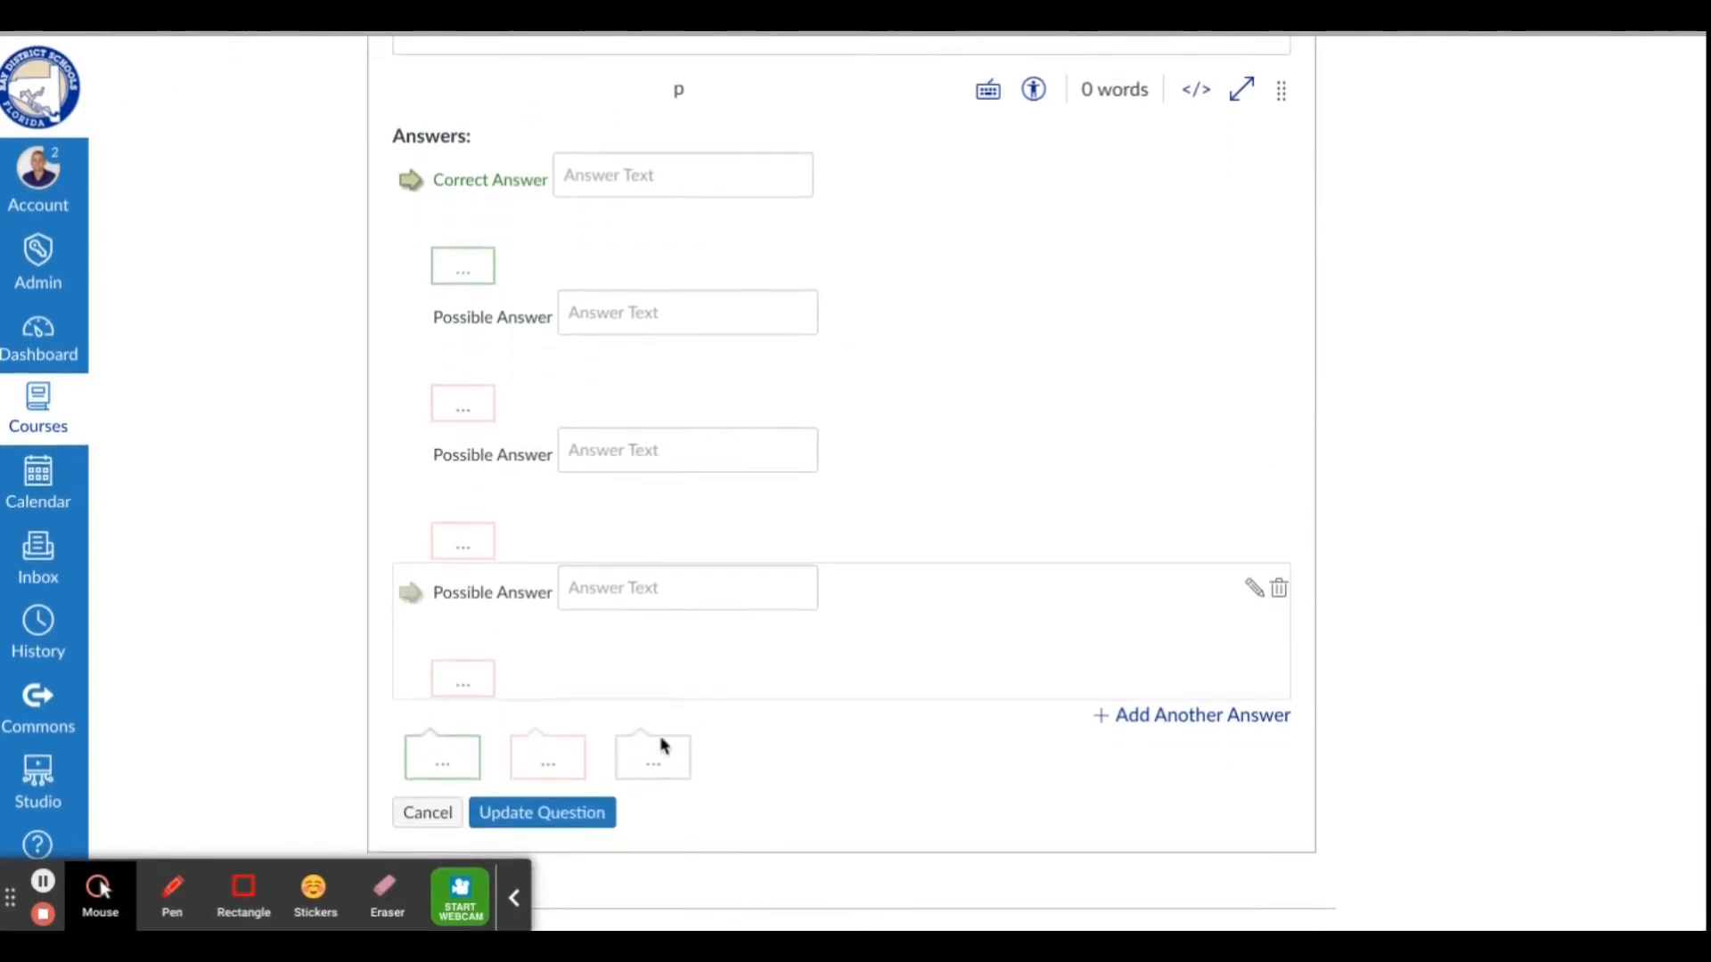
left_click(580, 814)
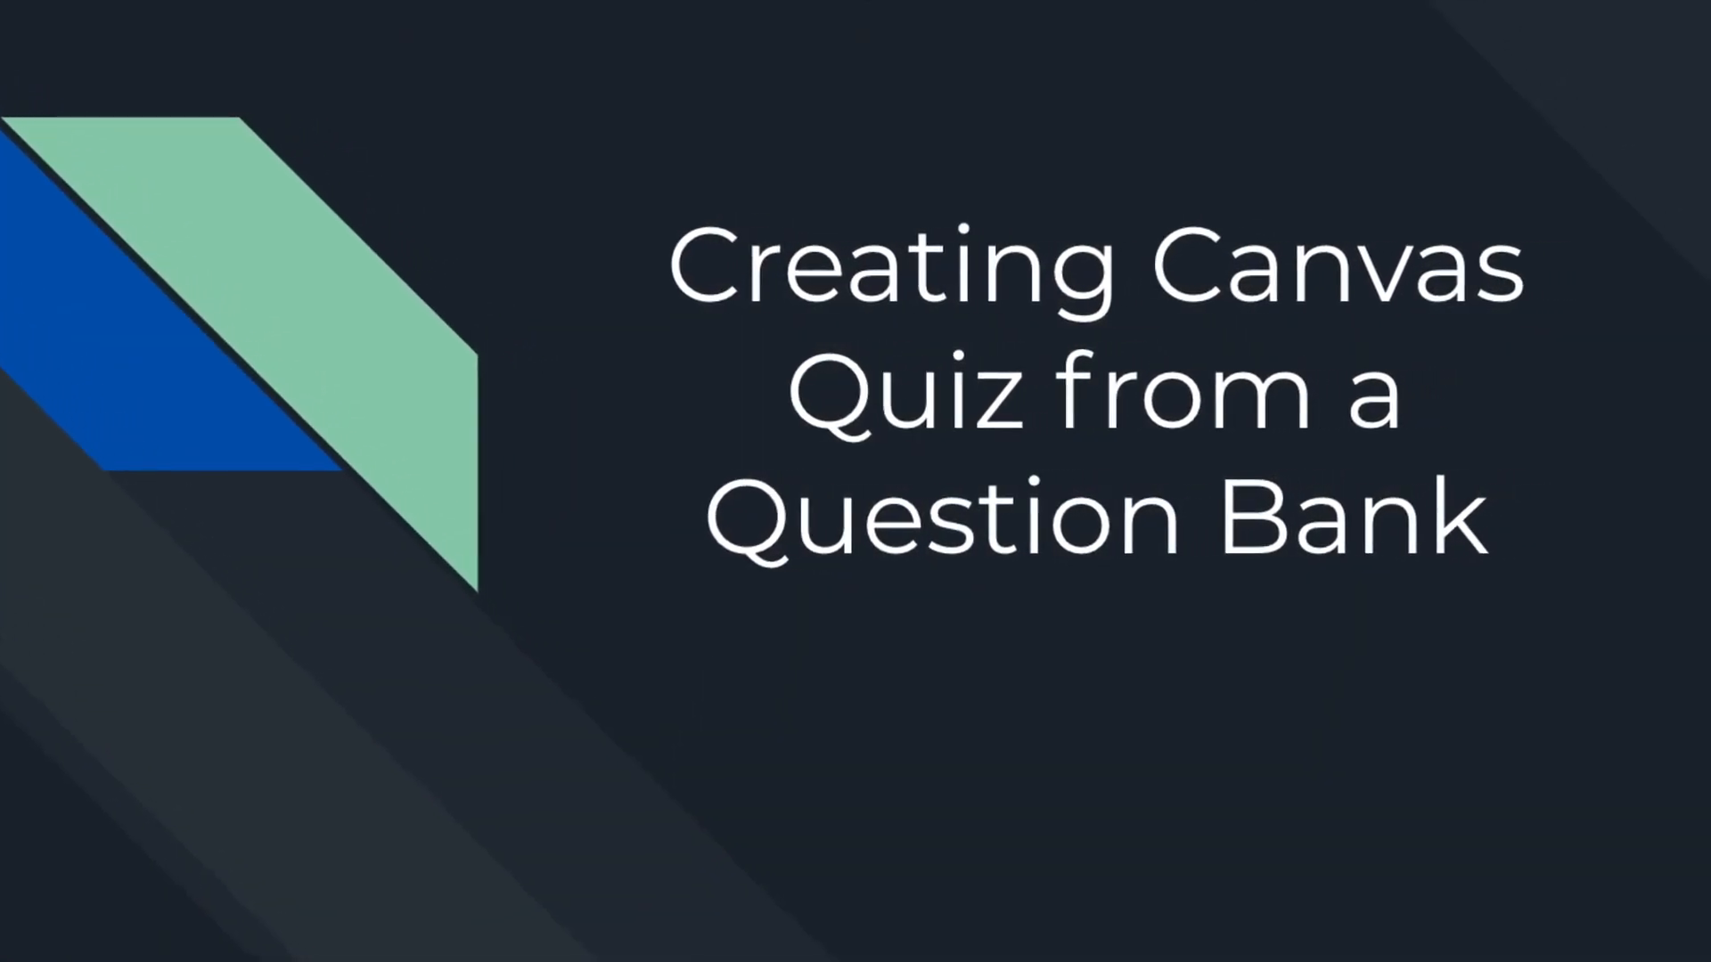
left_click(523, 897)
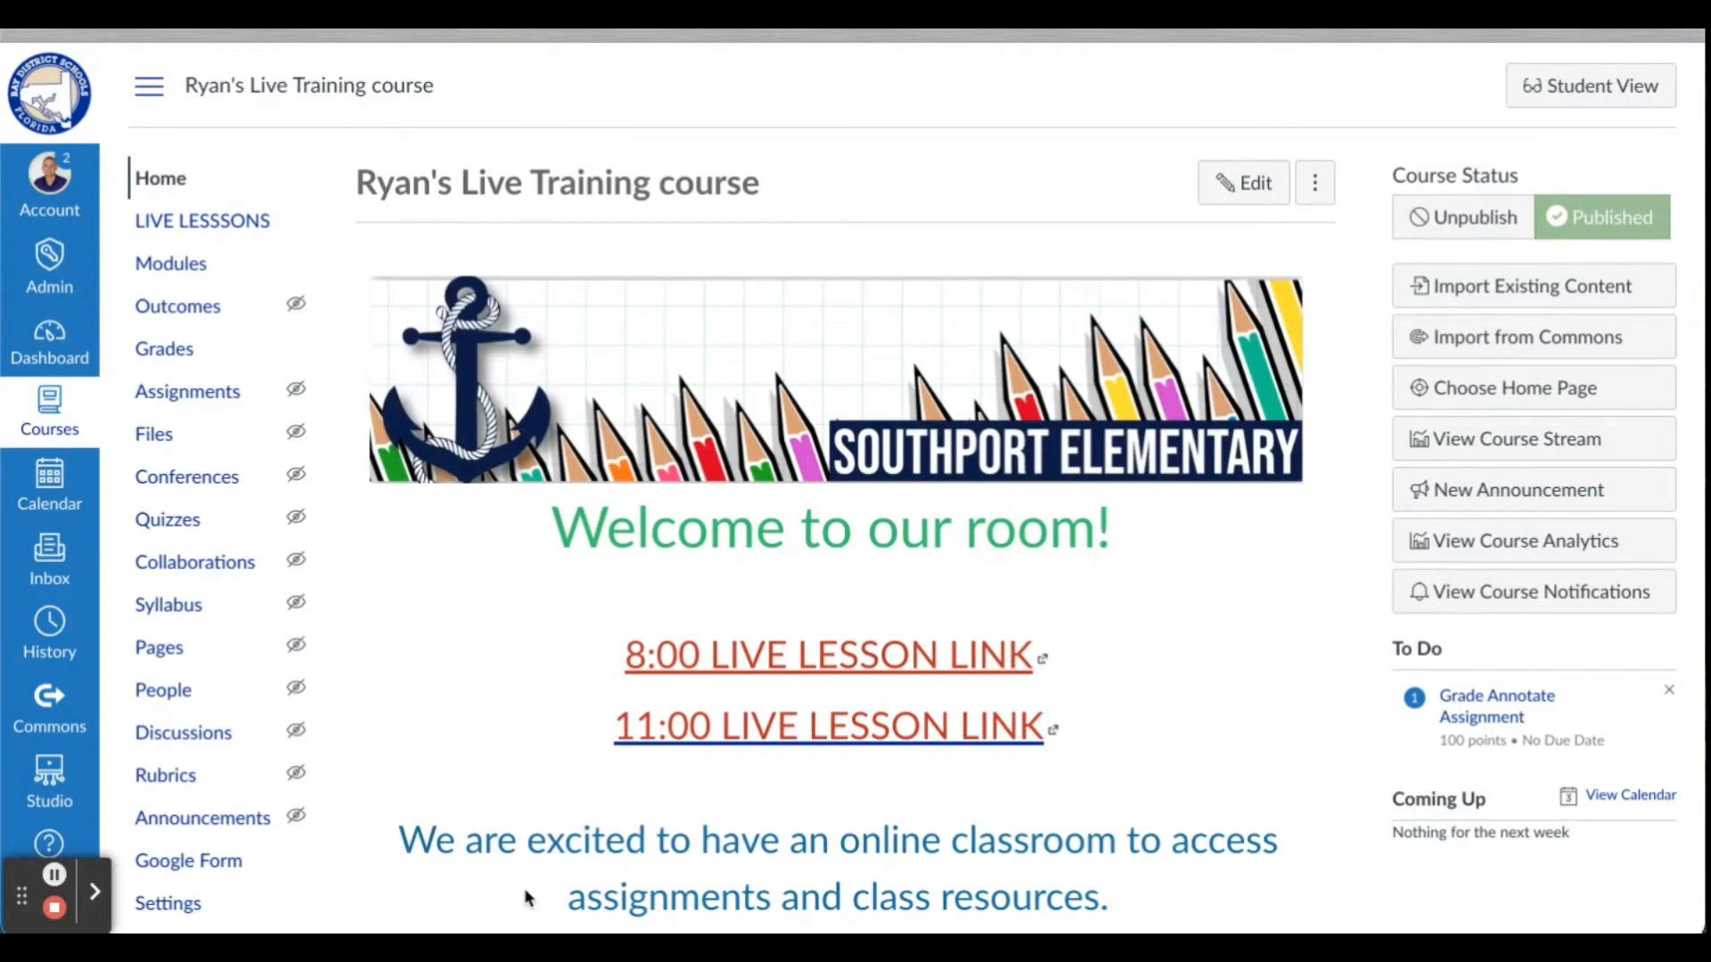
Create a new quiz in the course and title it "Example 2 Quiz"
left_click(182, 525)
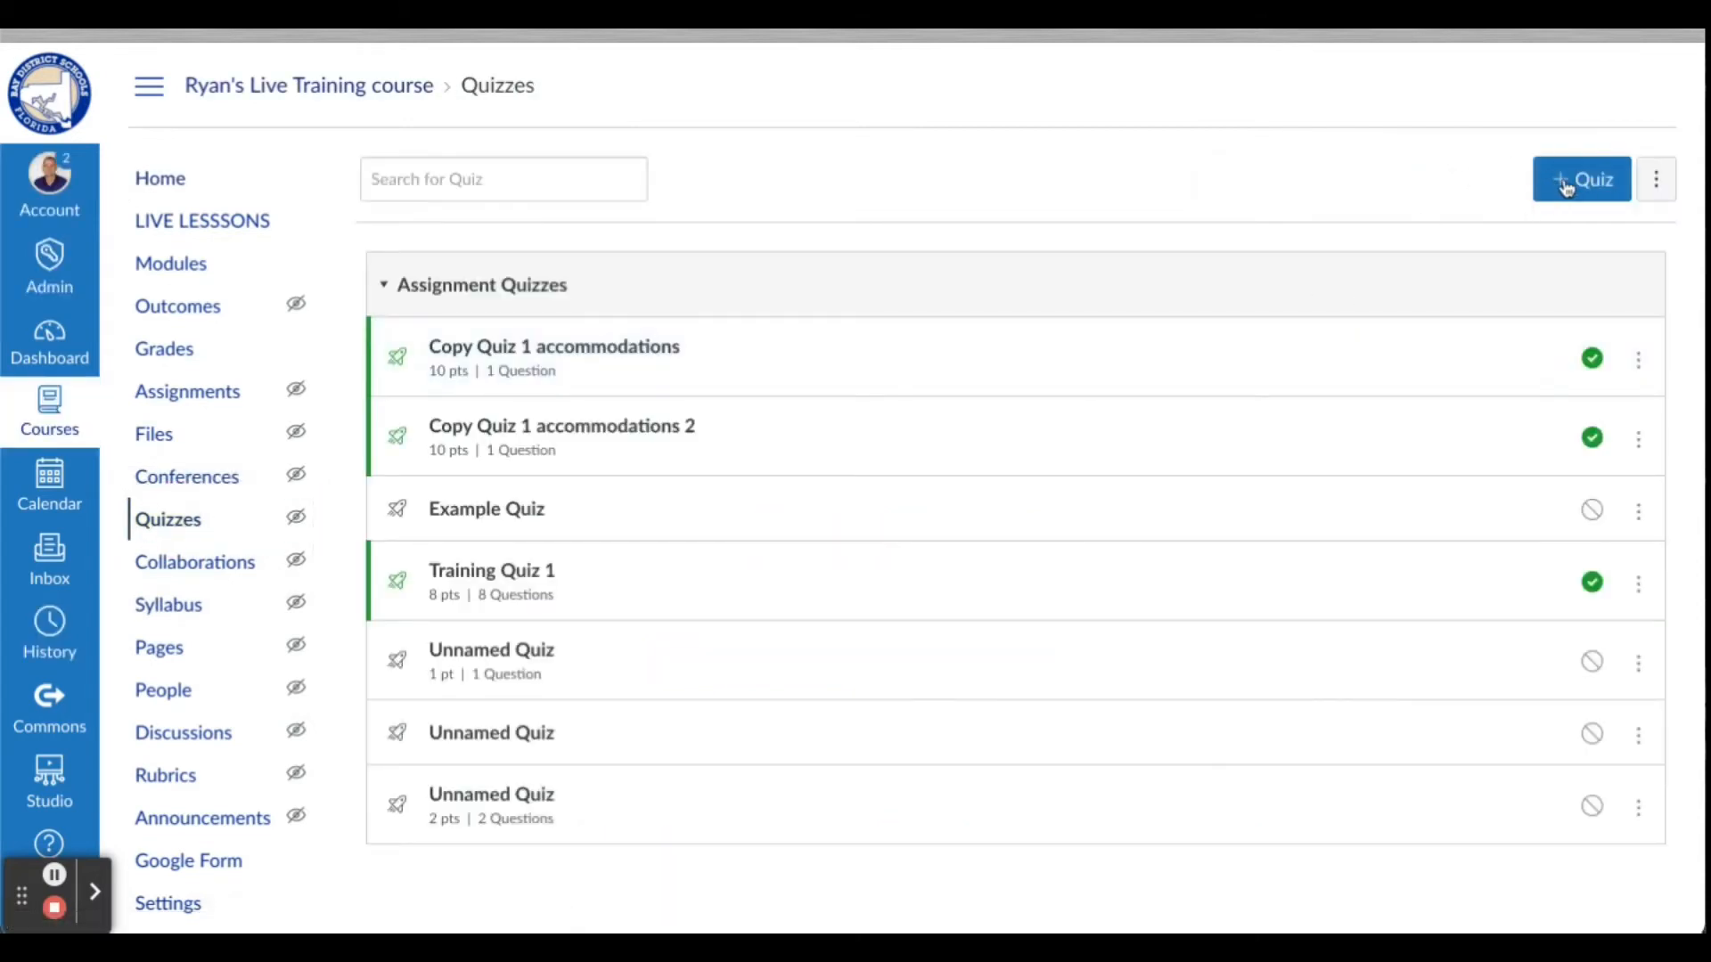
left_click(1567, 187)
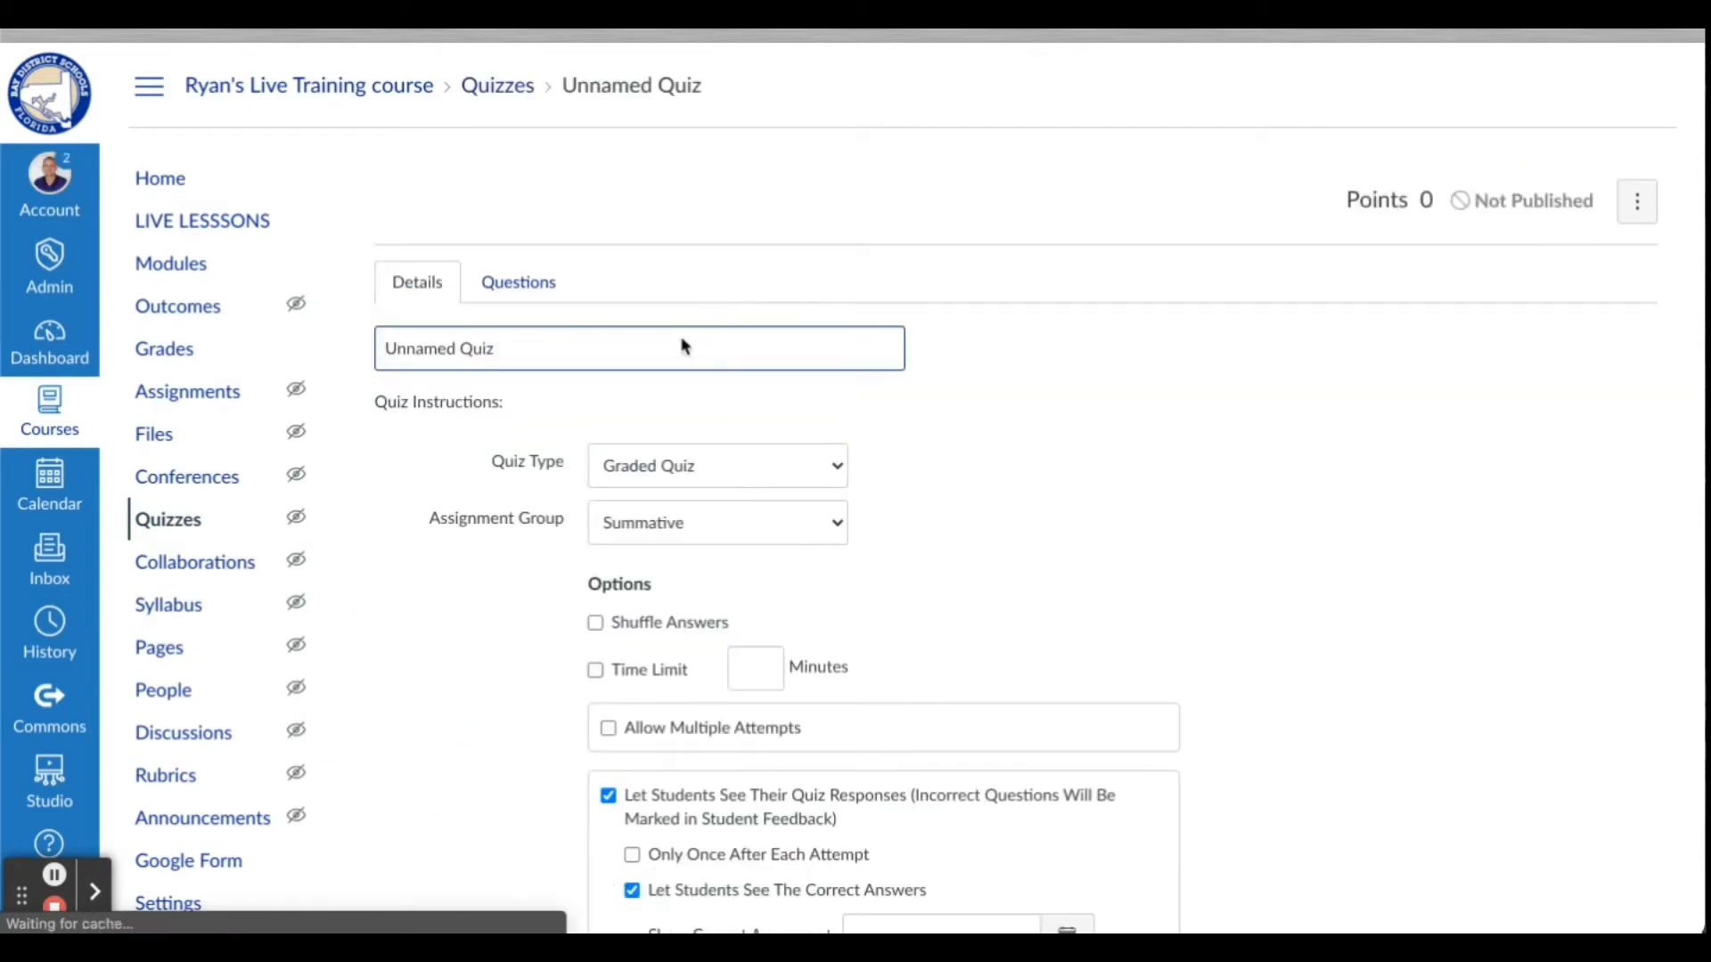
triple_click(681, 351)
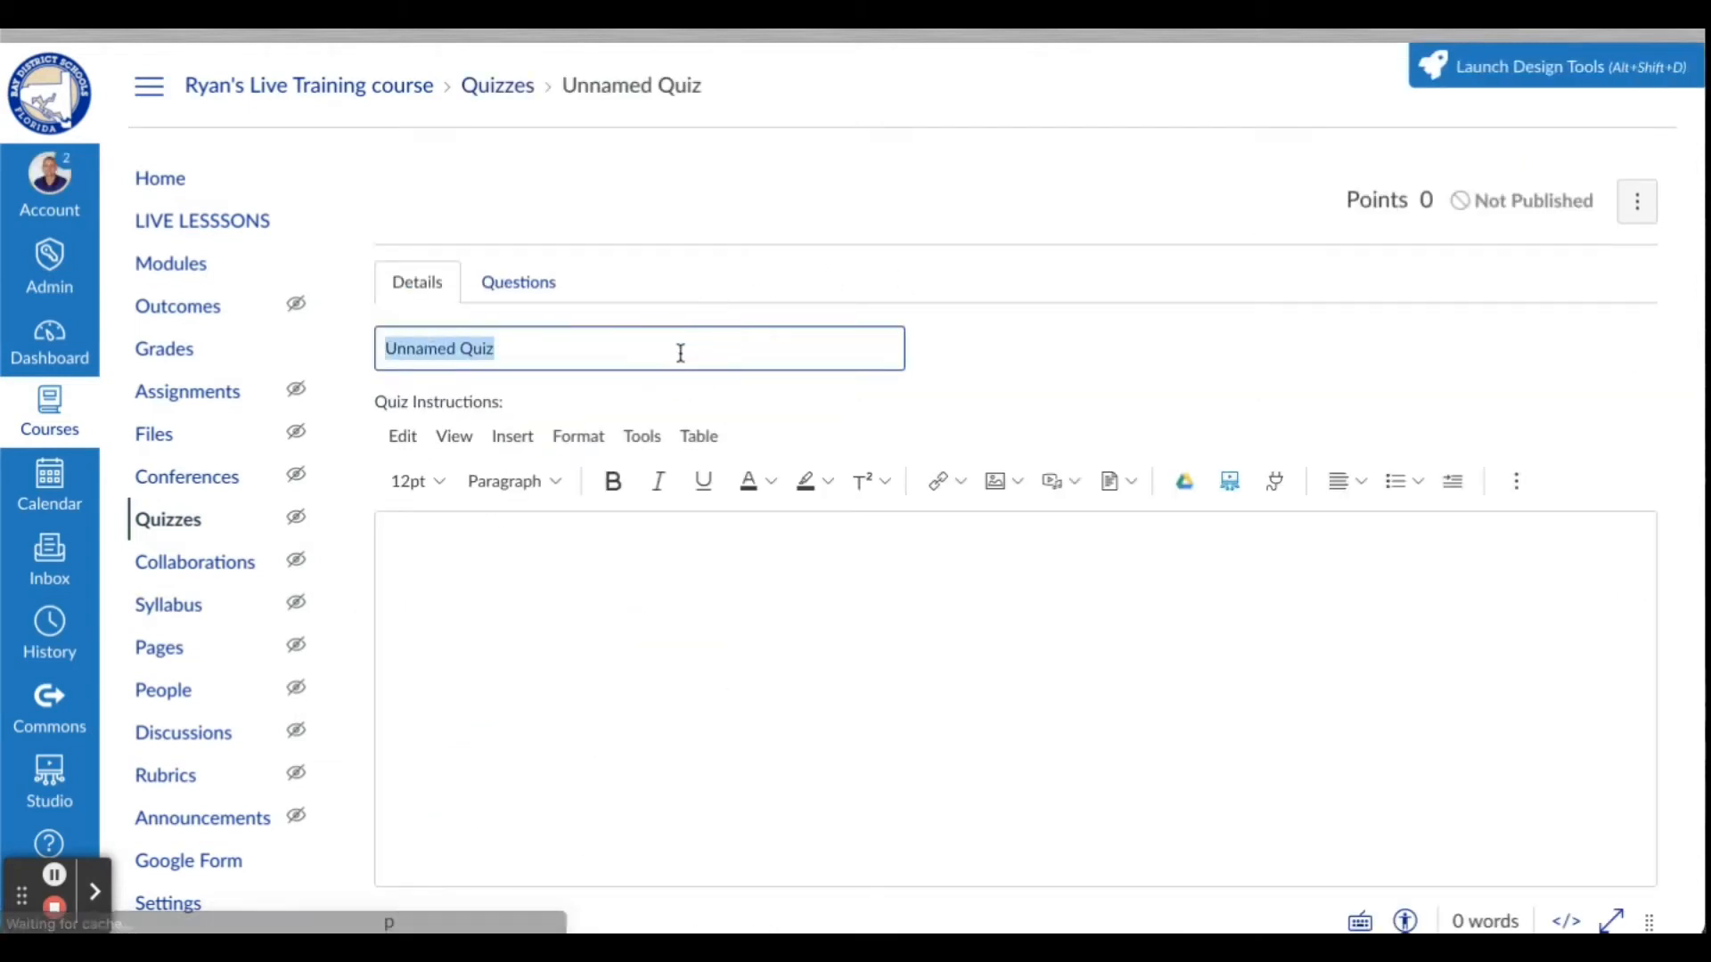
type("Example ")
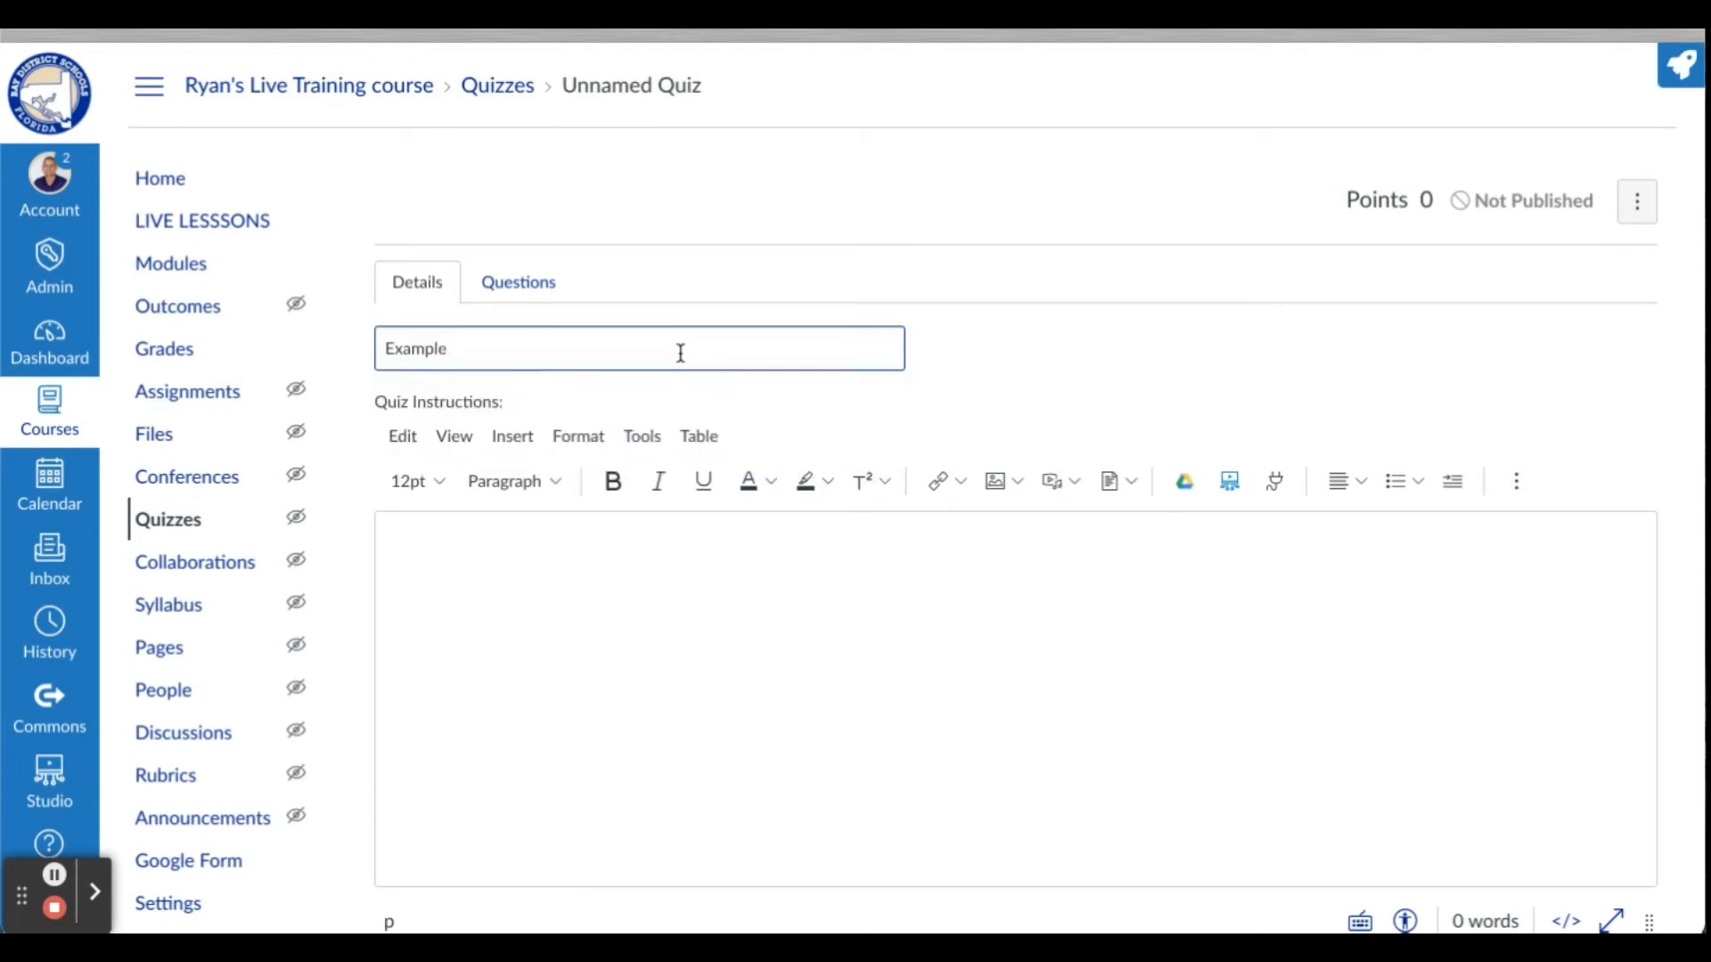
type("2 Quiz")
left_click(496, 580)
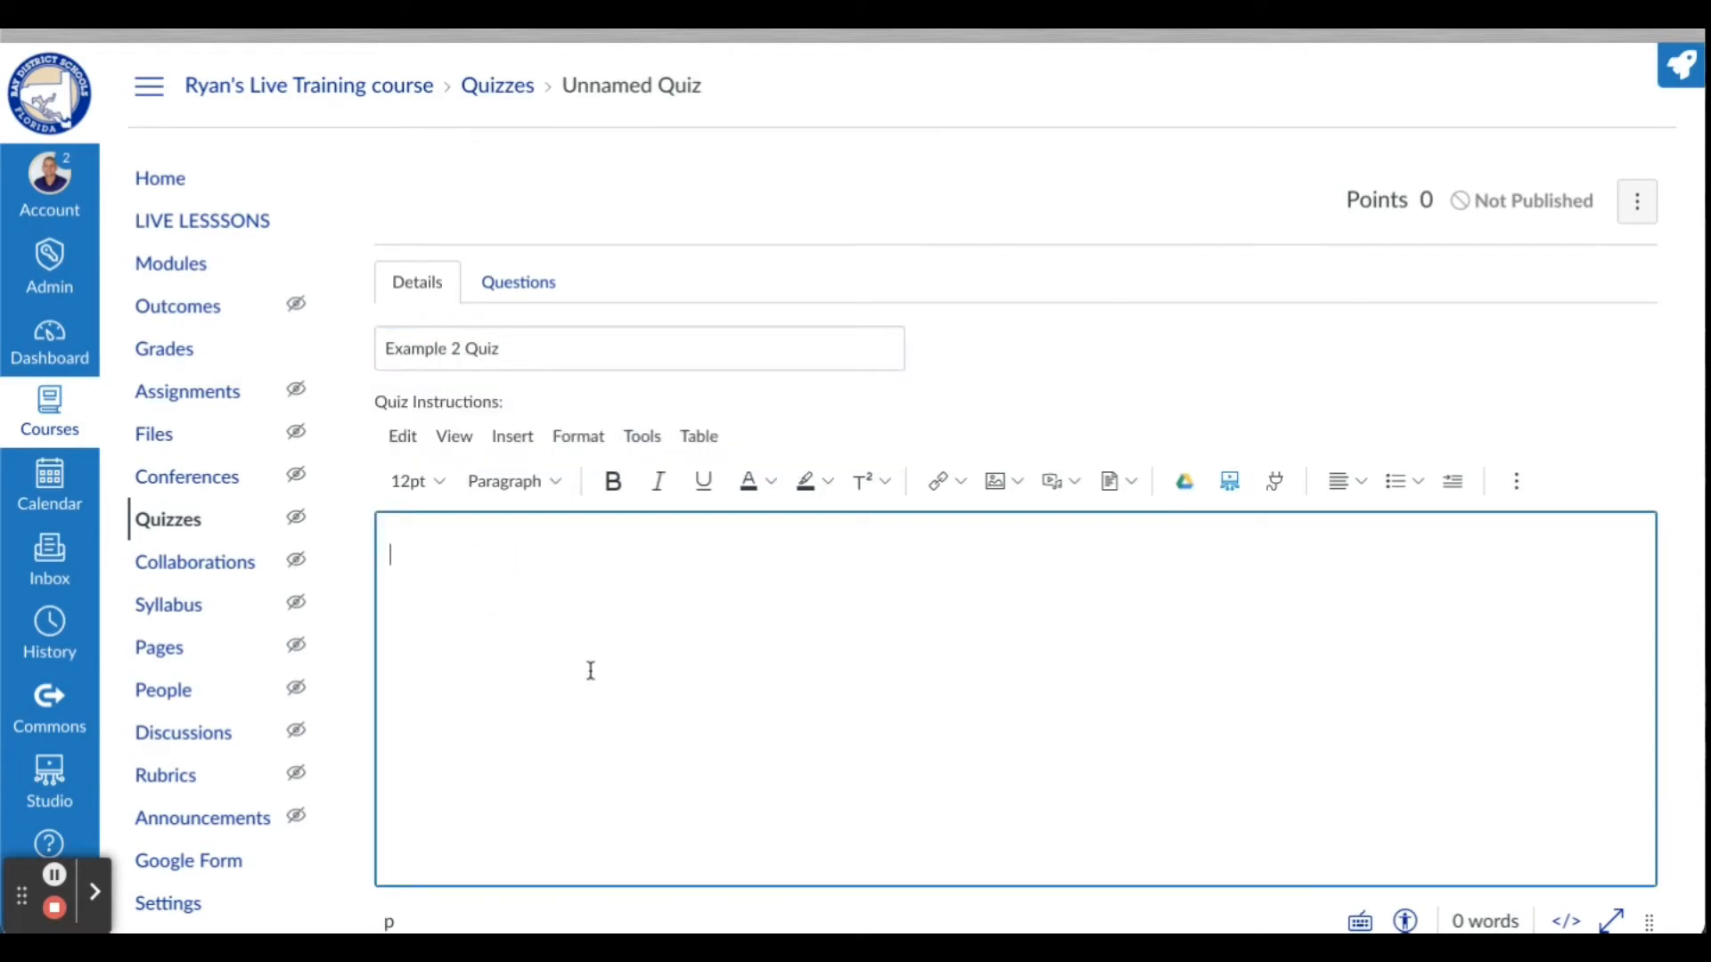
Add a question group named "Group 1 Questions" to the quiz and set it to pick 5 questions
scroll(590, 670, "down", 8)
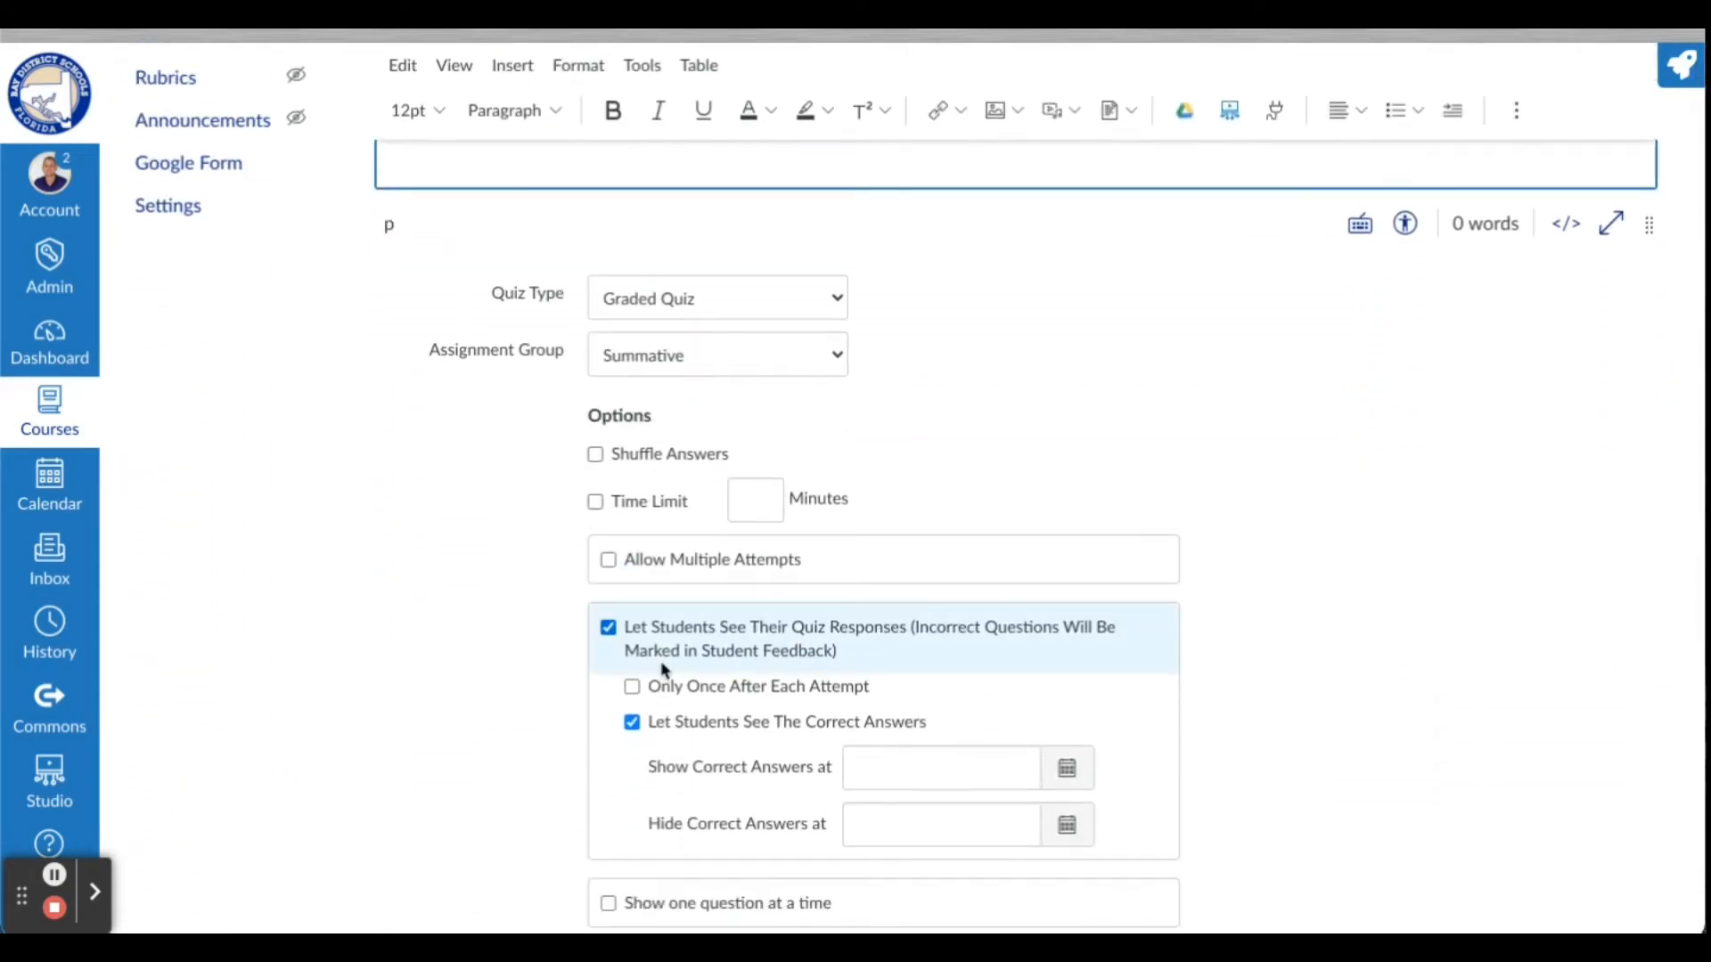
scroll(661, 664, "down", 6)
scroll(664, 670, "down", 1)
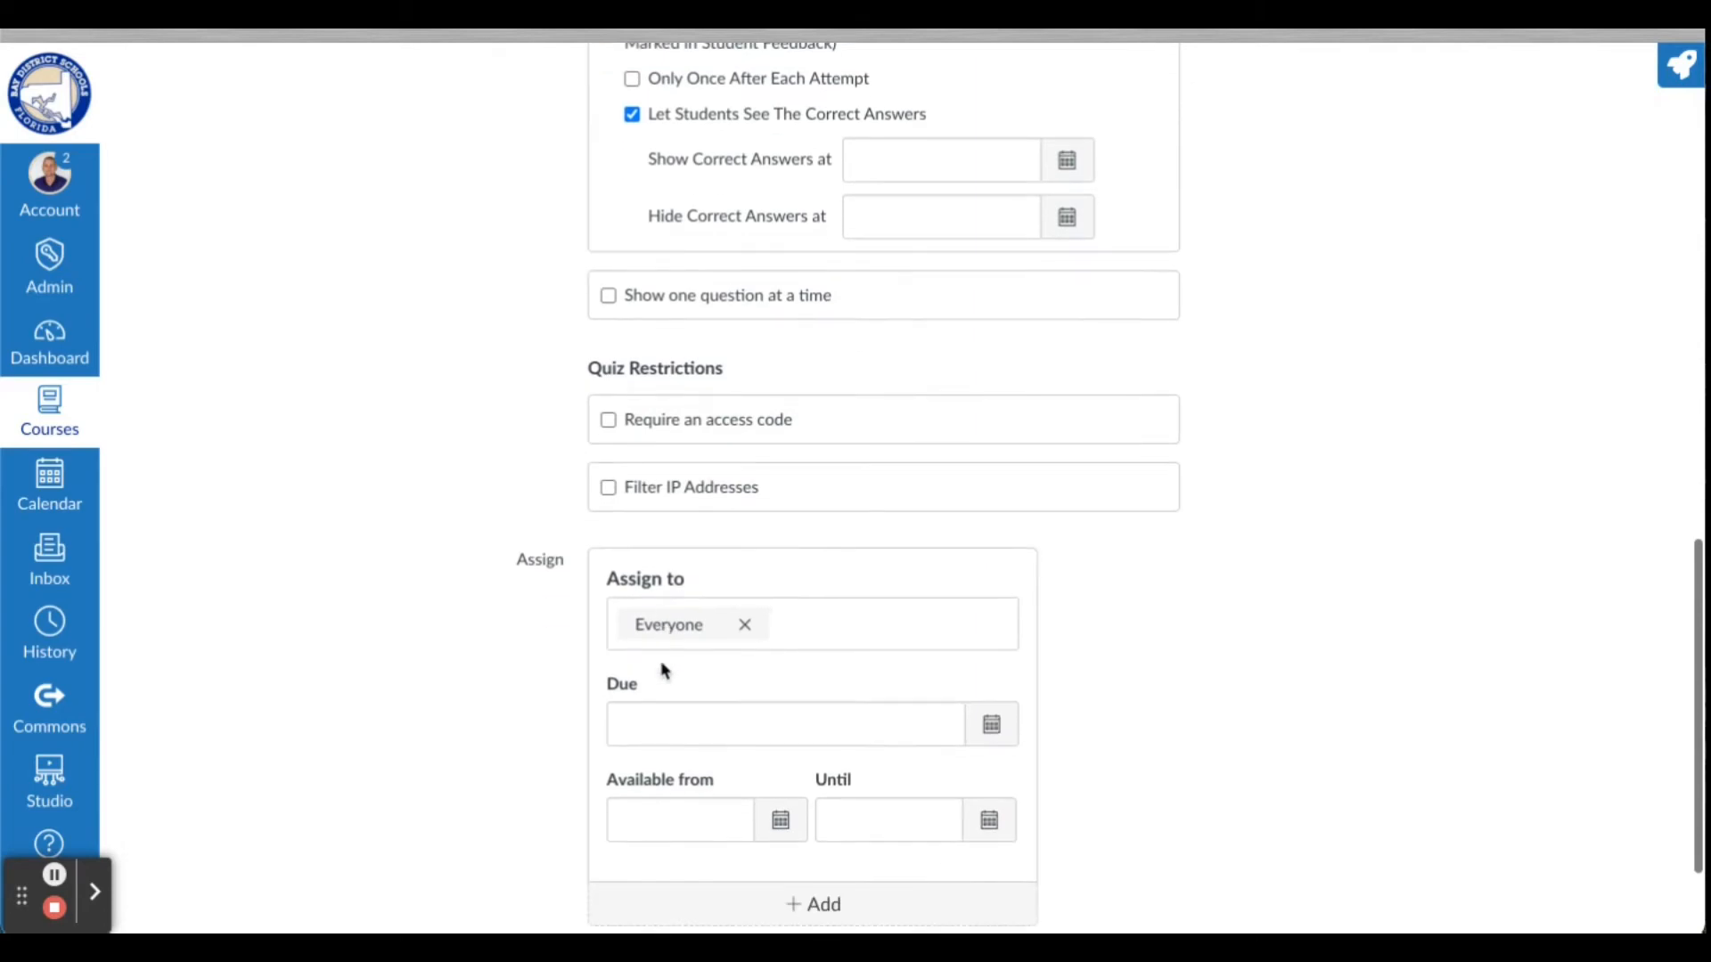
scroll(664, 670, "up", 15)
scroll(662, 670, "up", 3)
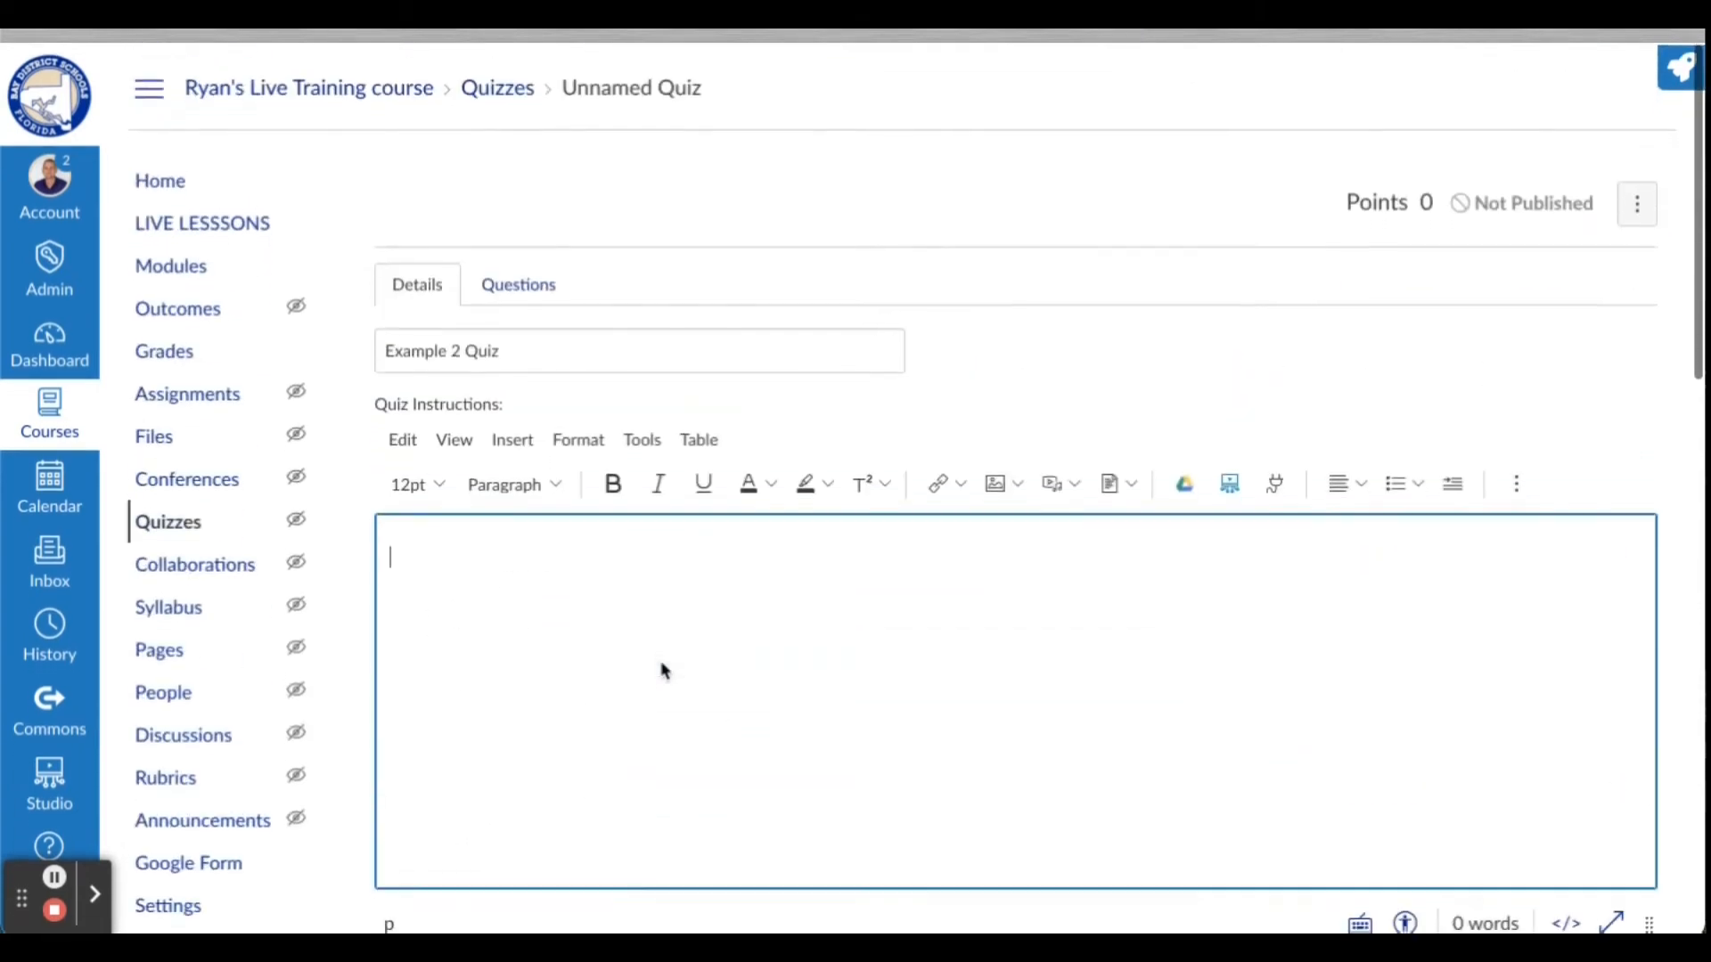
left_click(520, 290)
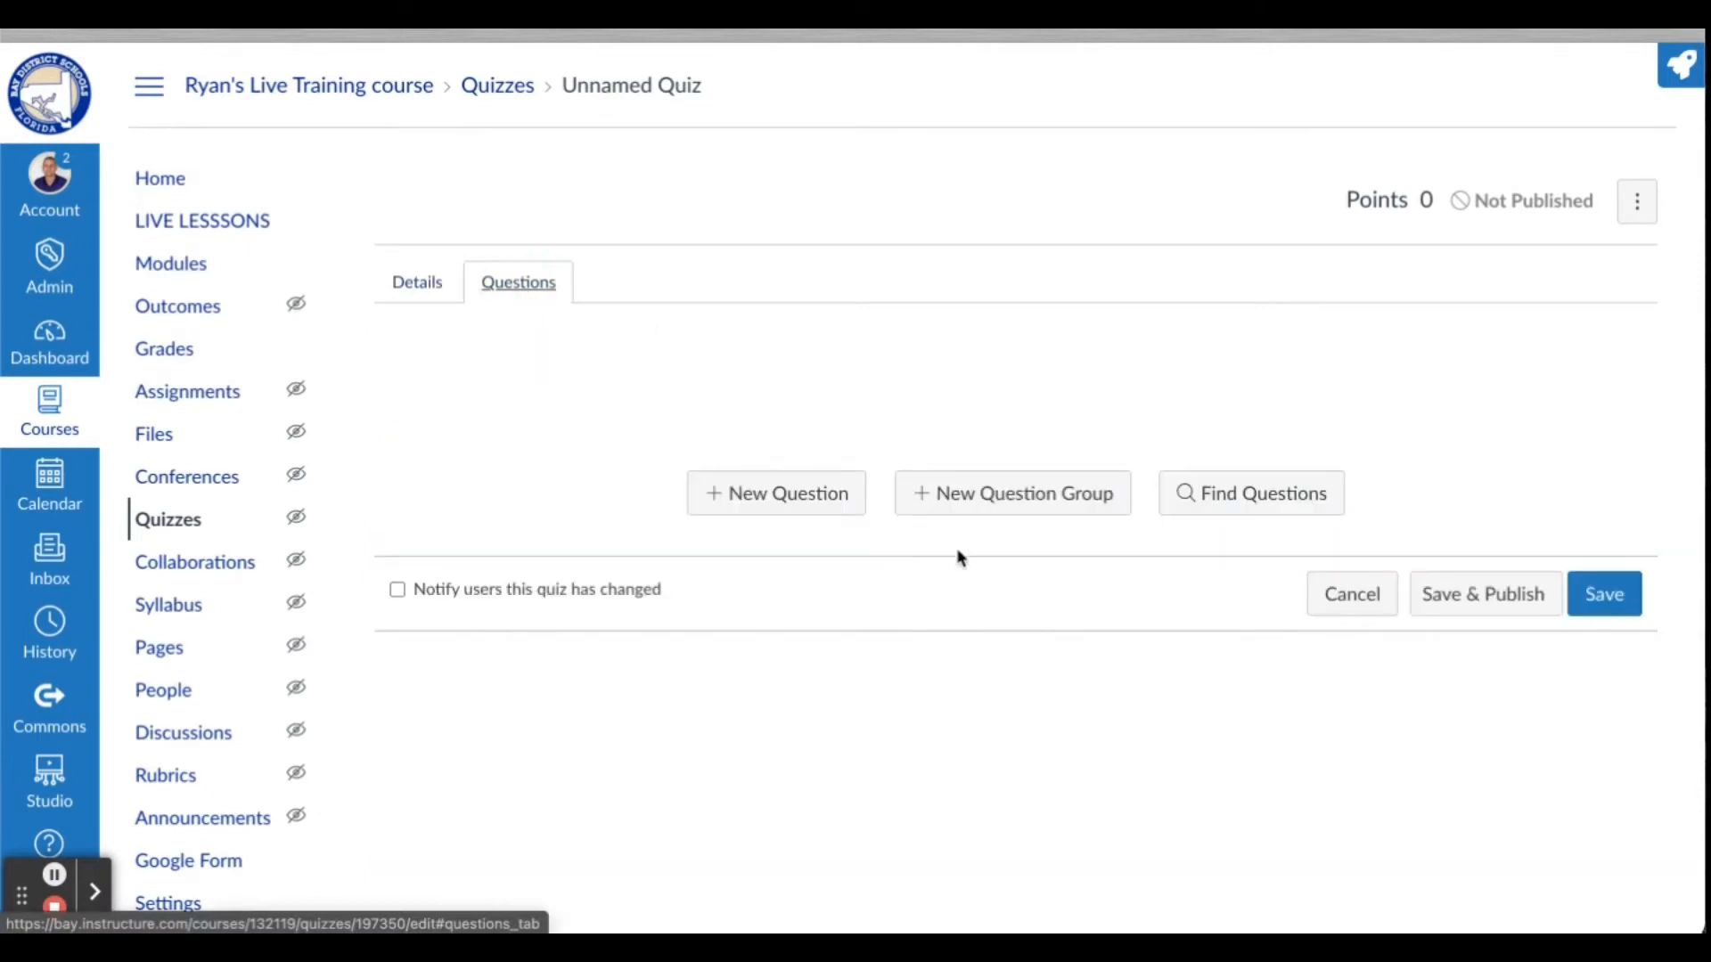
left_click(1006, 510)
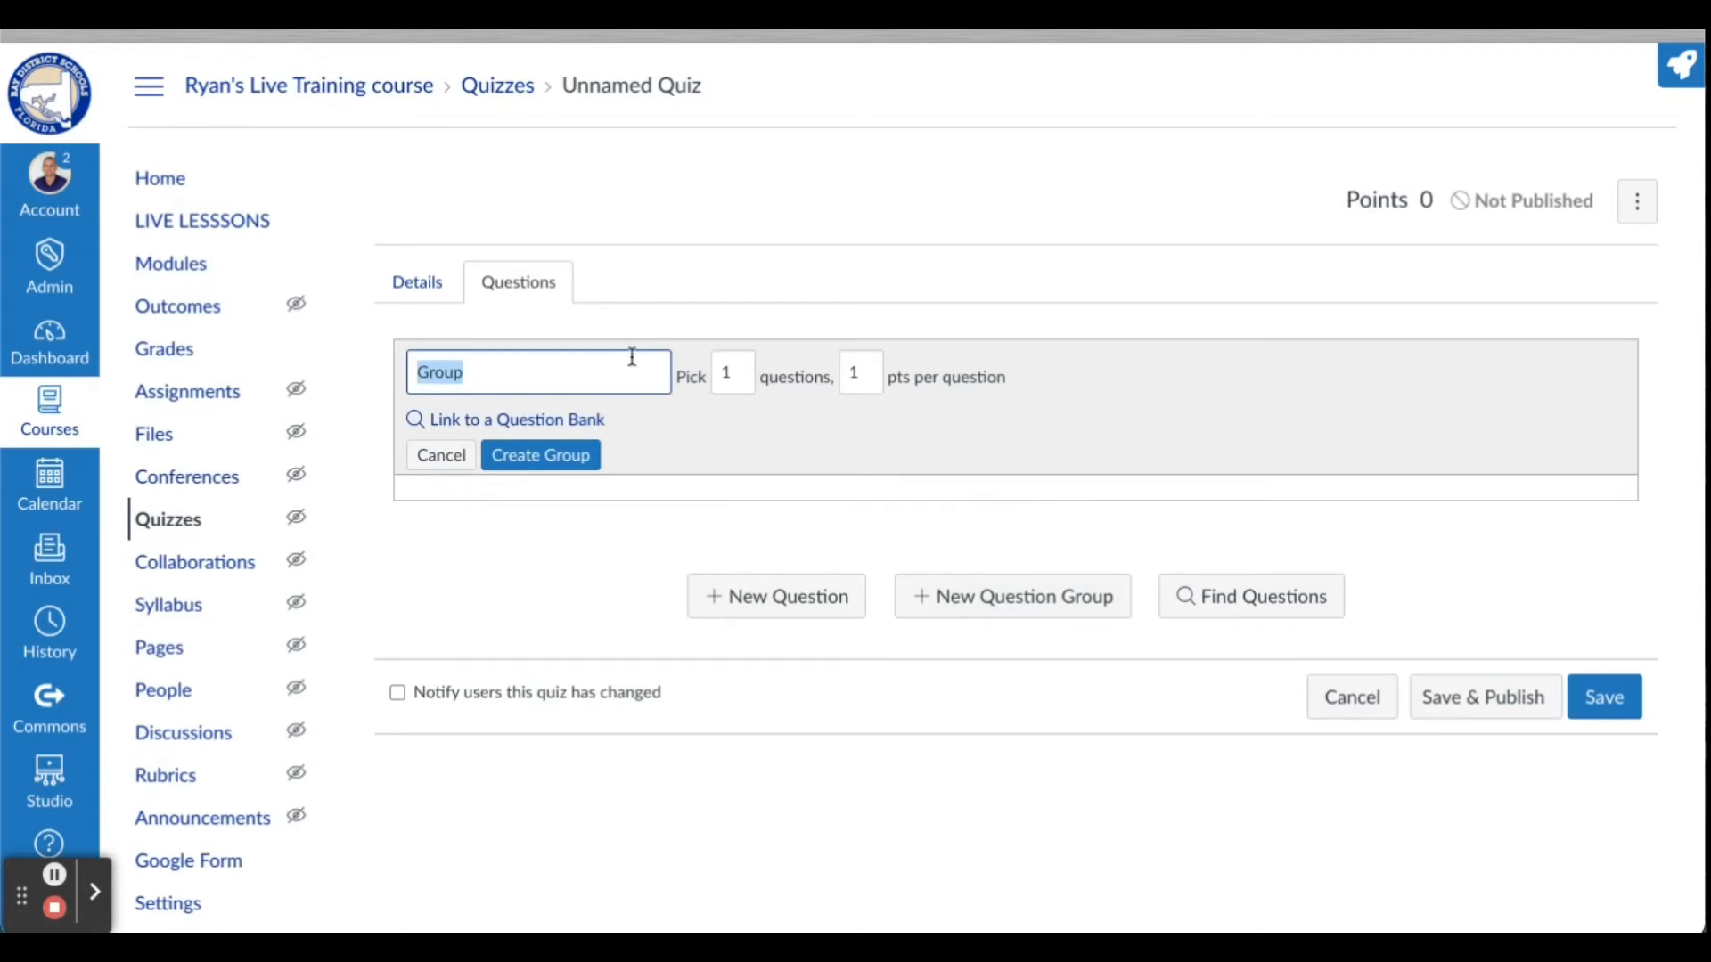
type("Group 1 Questions")
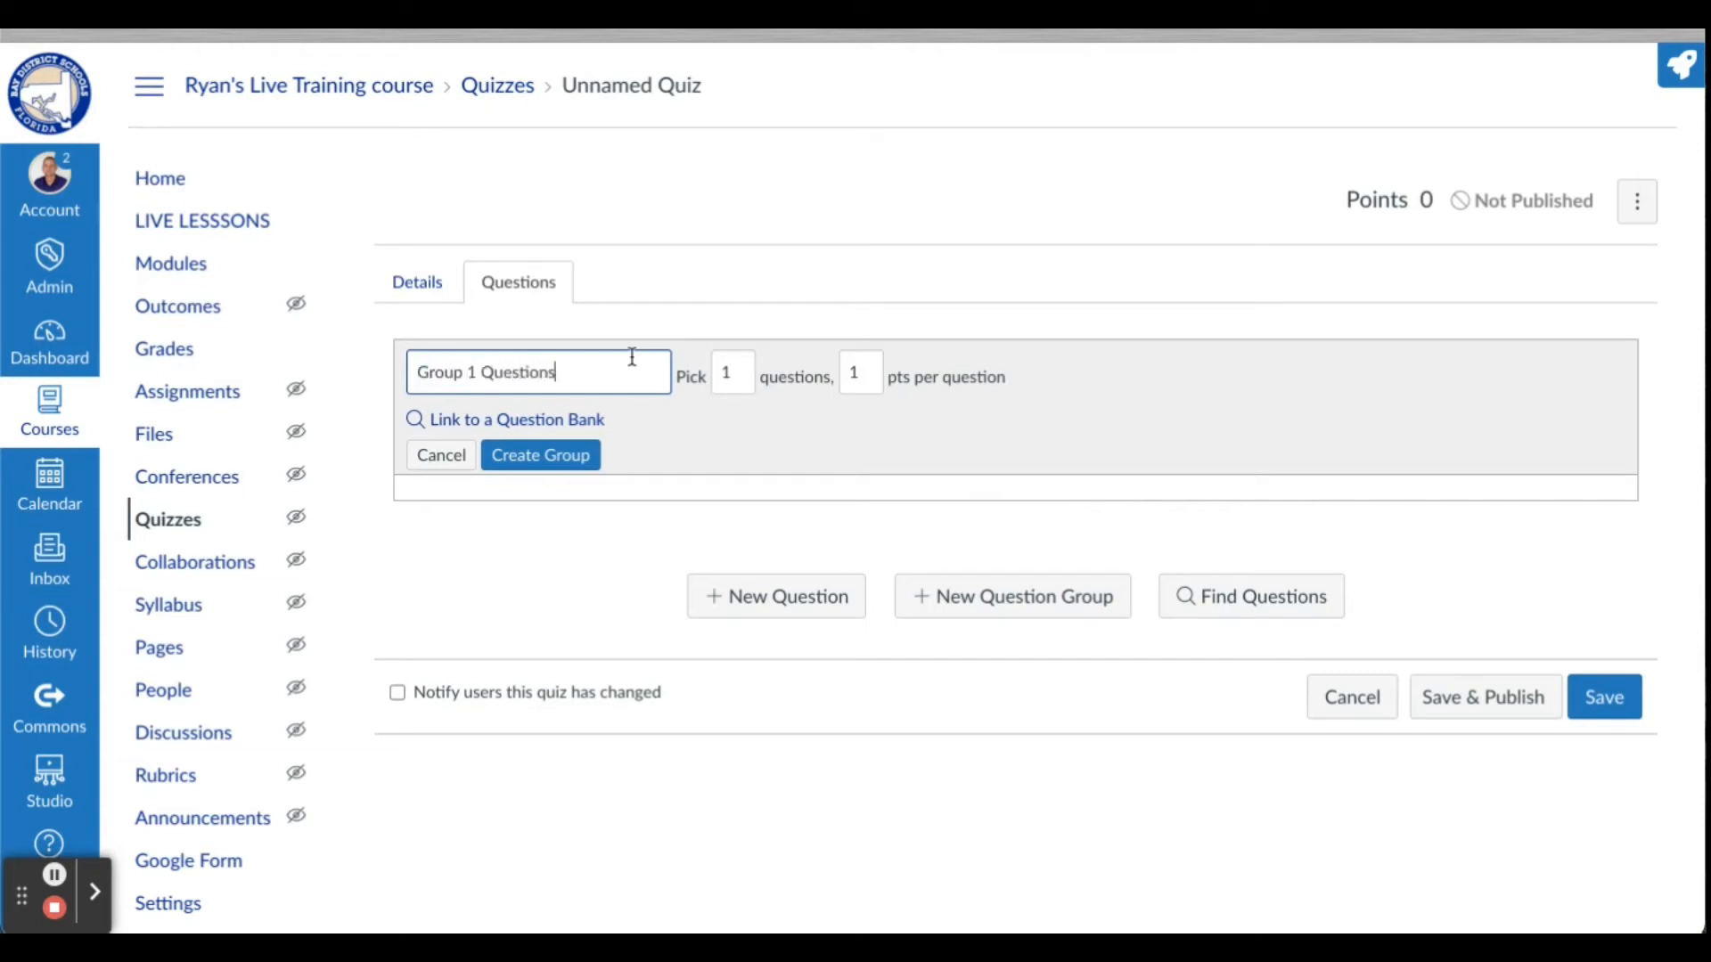
double_click(740, 372)
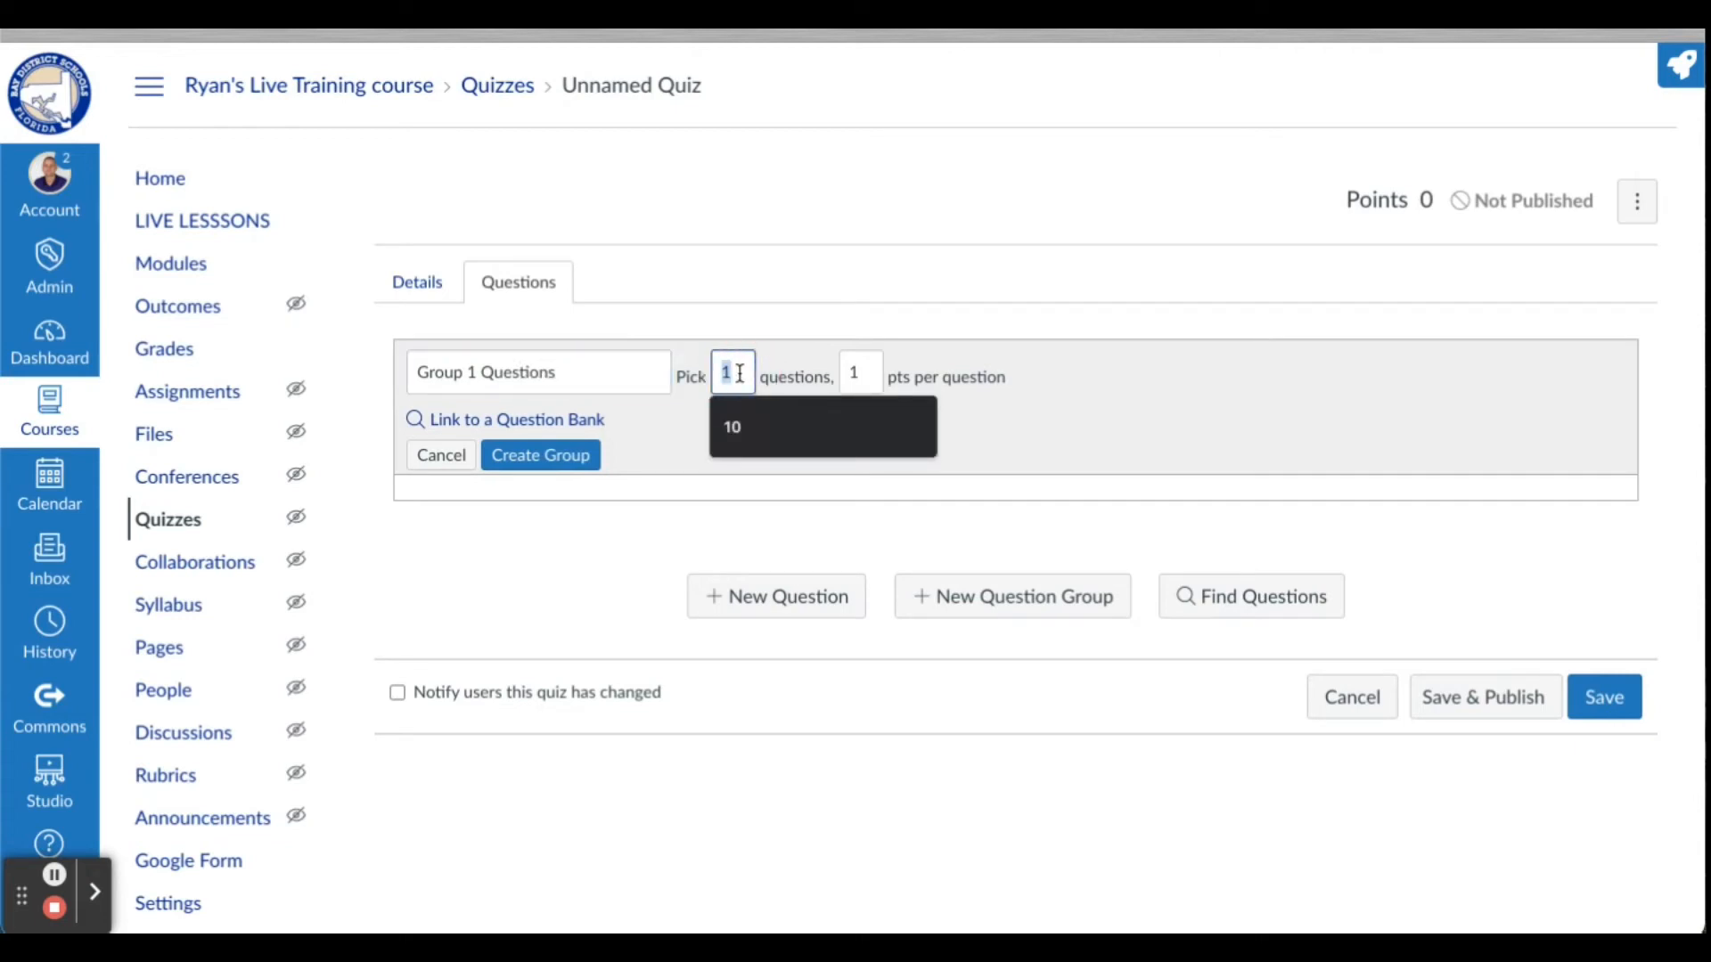
type("5")
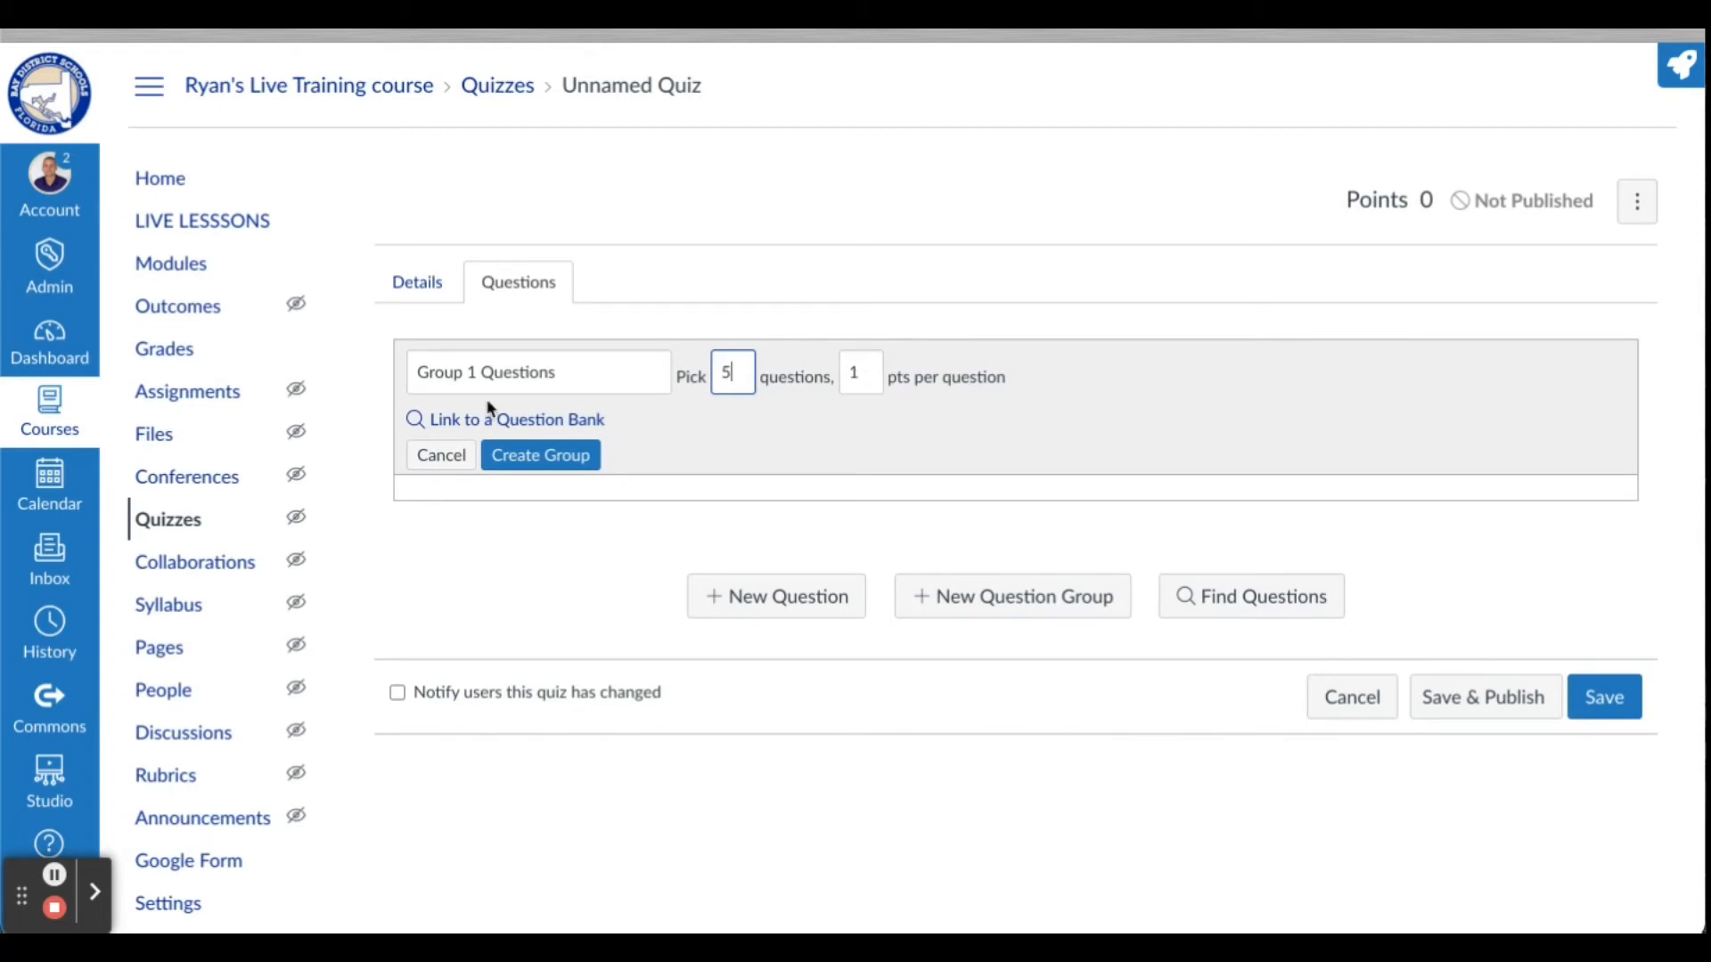
Create the question group with a link to the Example Bank question bank and save the quiz
left_click(541, 422)
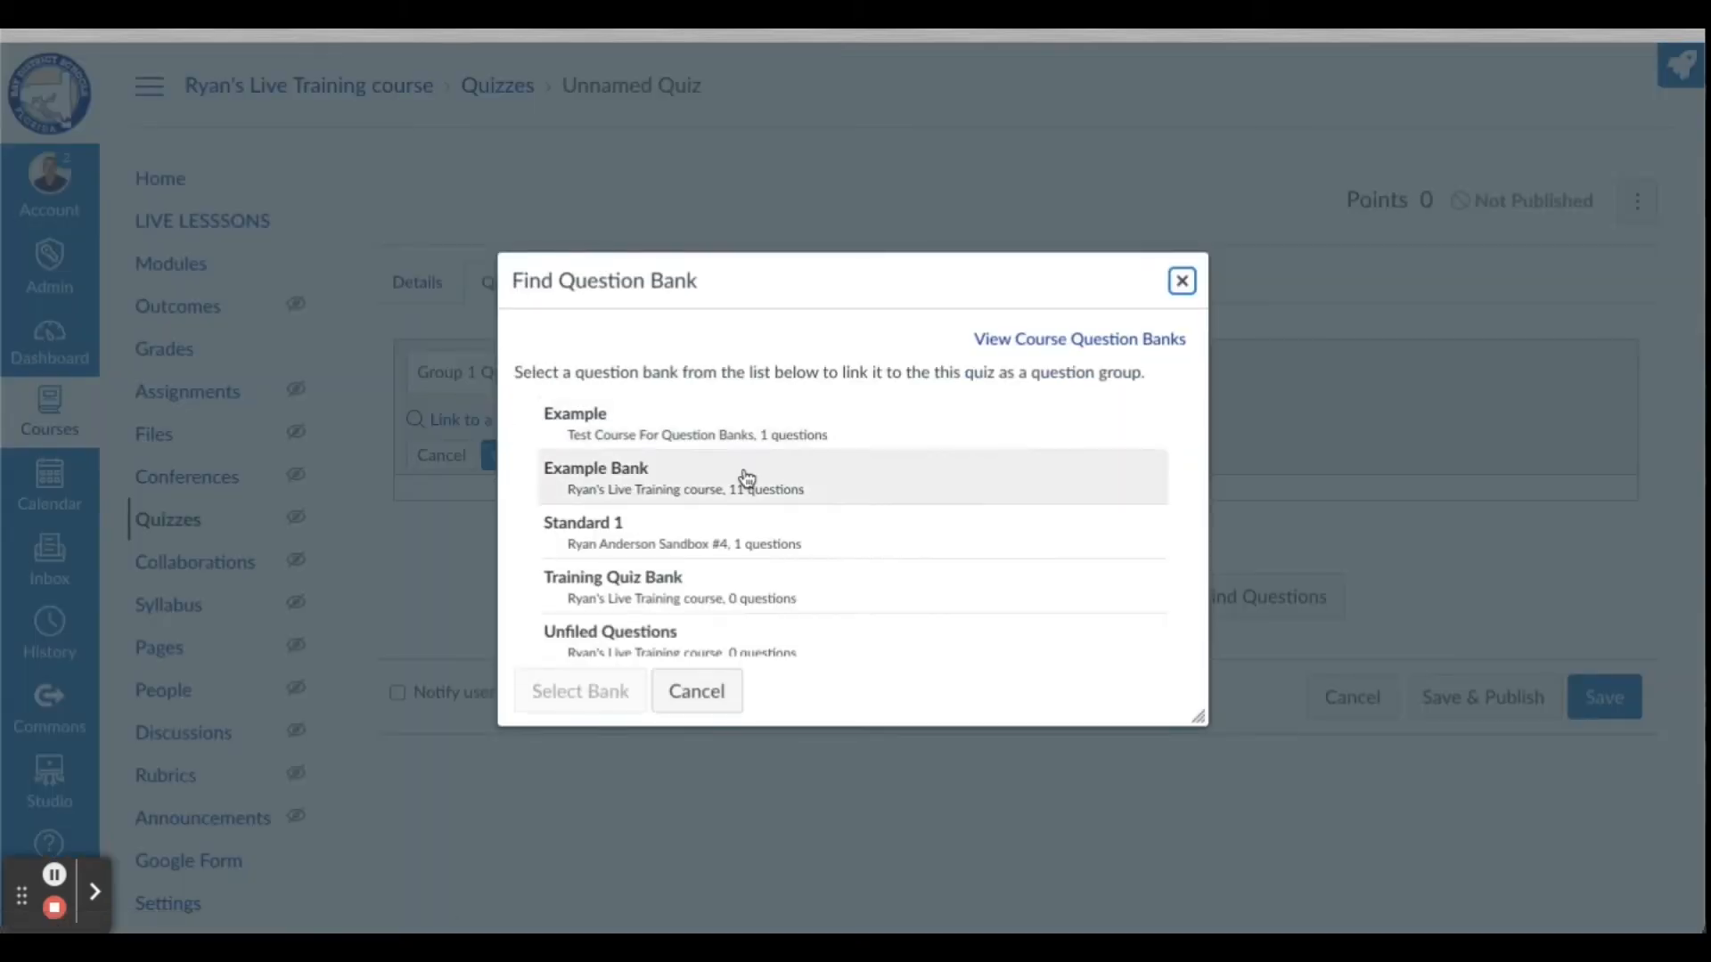
scroll(882, 592, "down", 1)
scroll(886, 598, "up", 1)
left_click(633, 482)
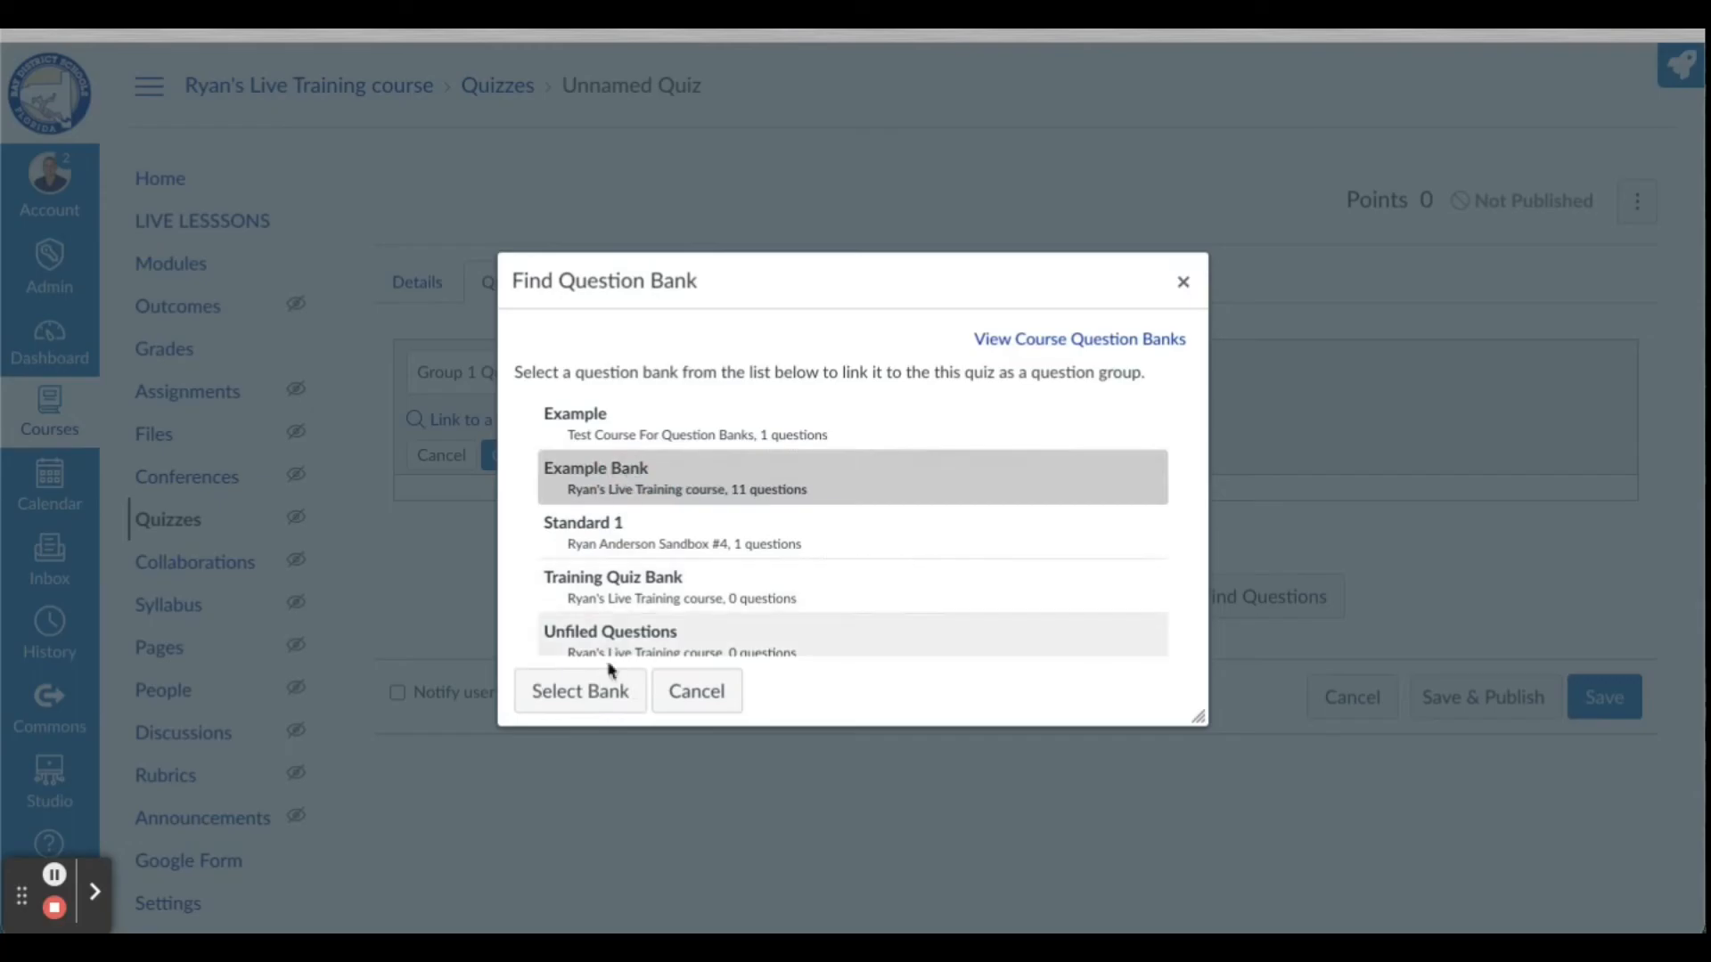
left_click(601, 692)
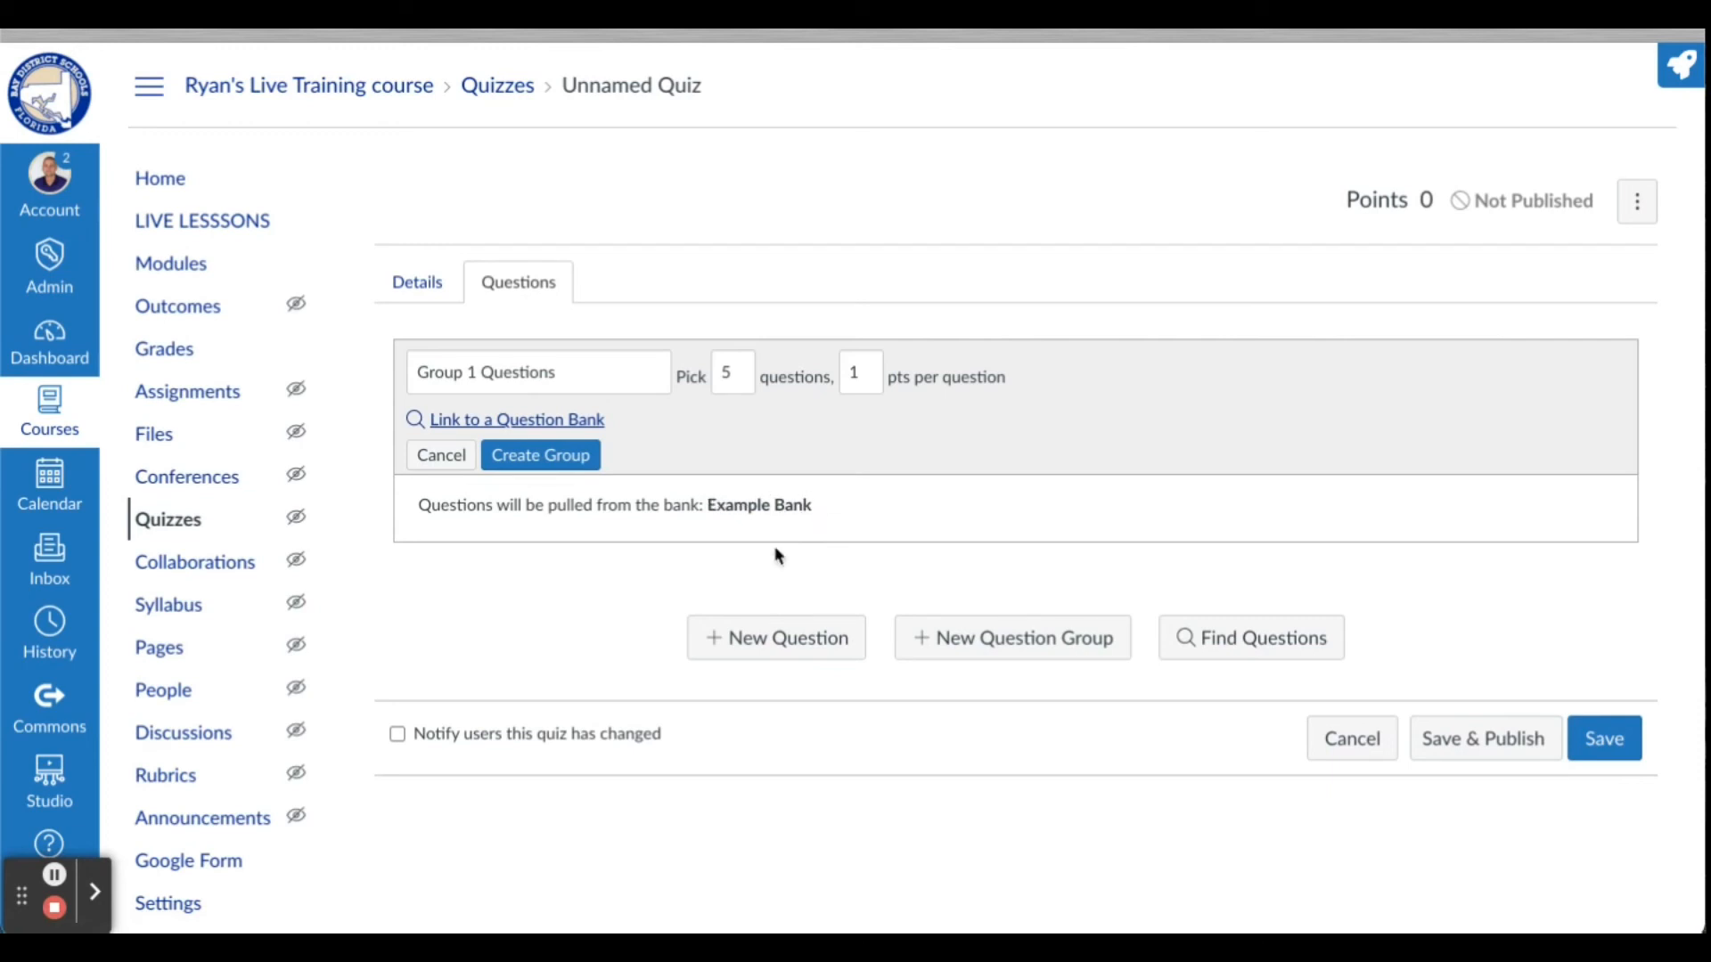
left_click(567, 463)
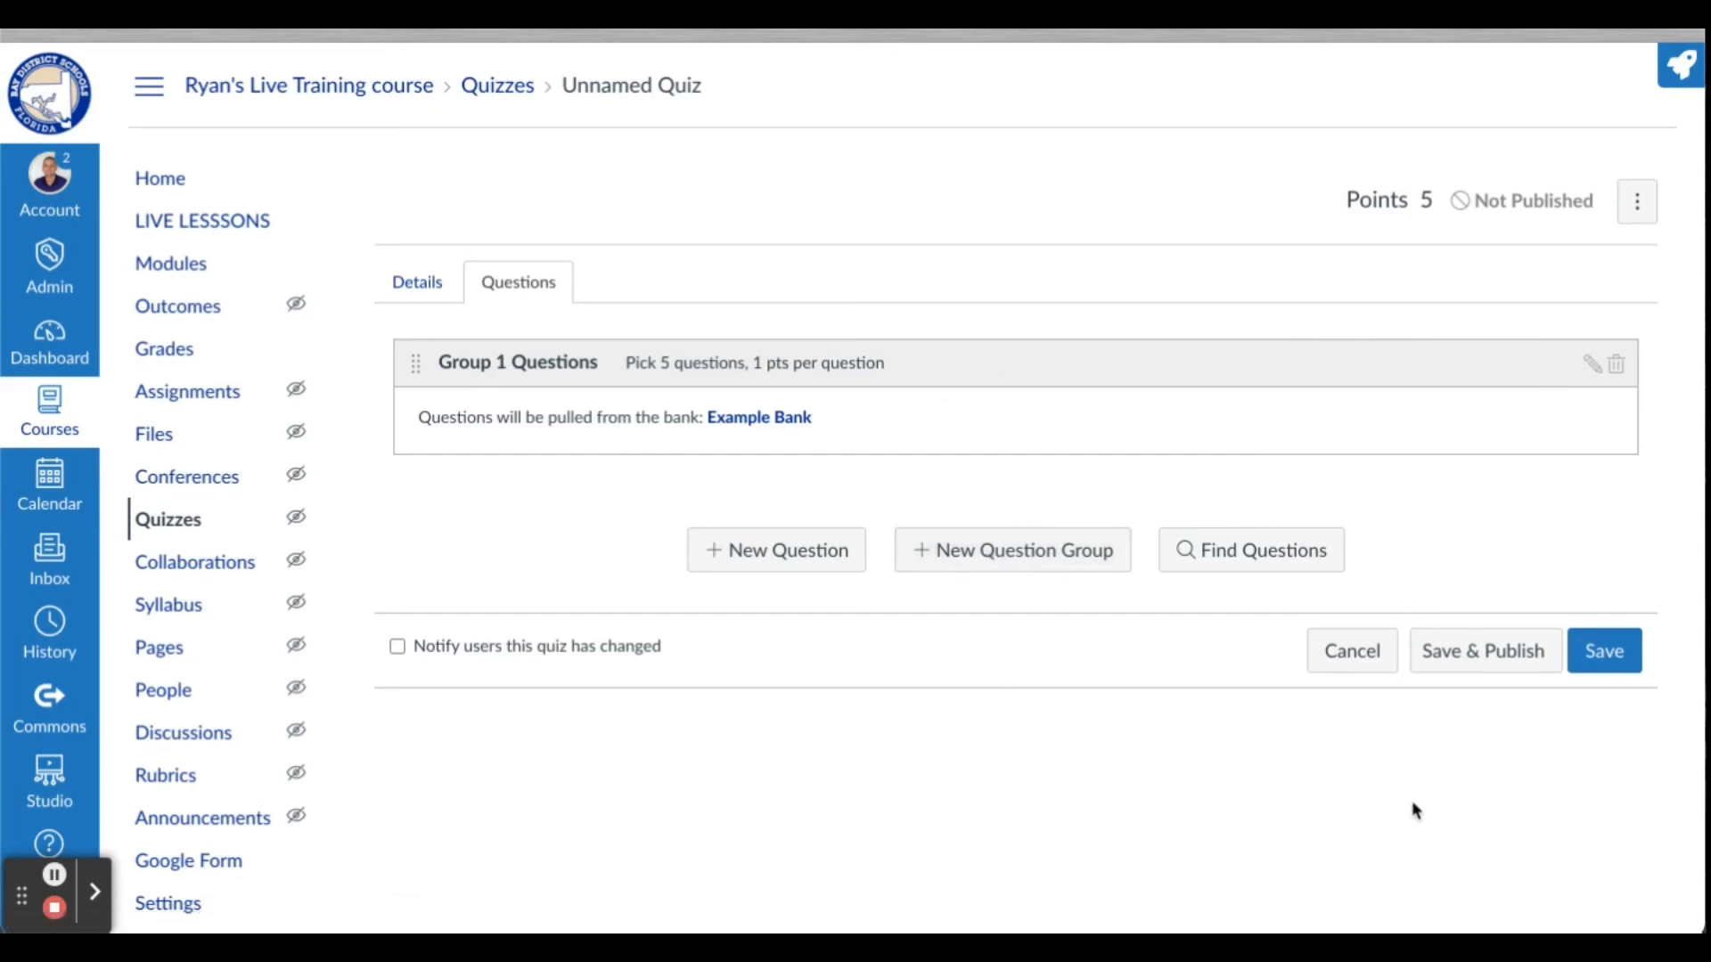
left_click(1602, 655)
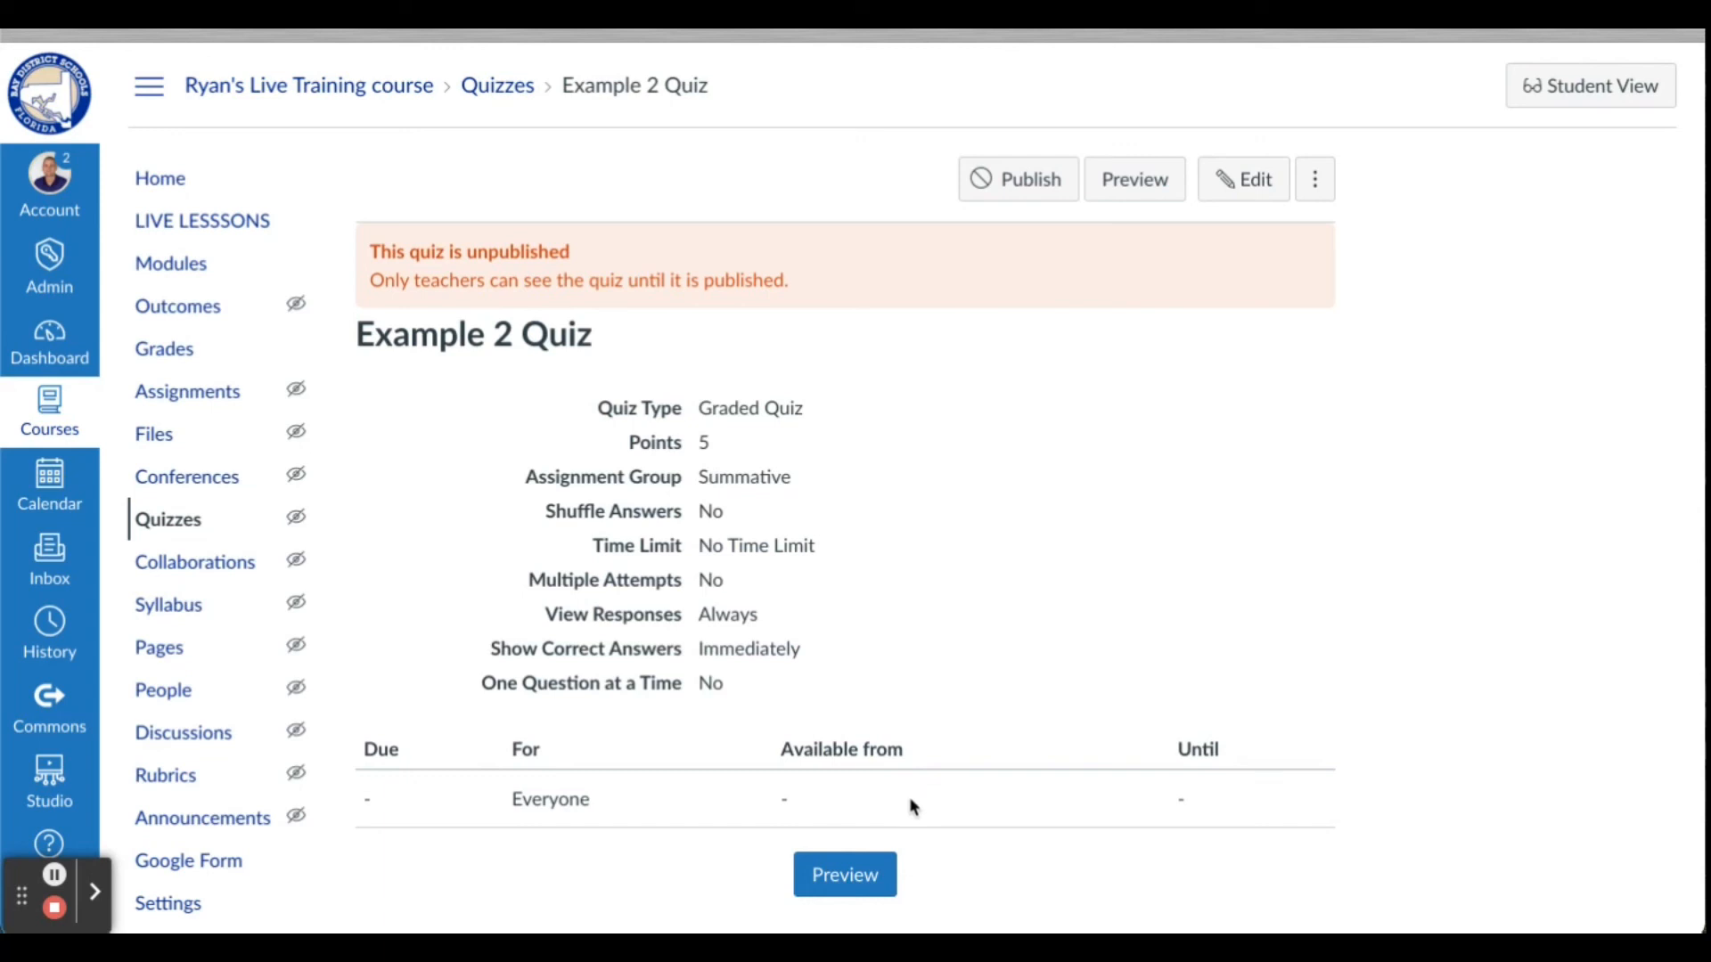
Preview the saved quiz and look through the questions drawn from the bank
left_click(851, 877)
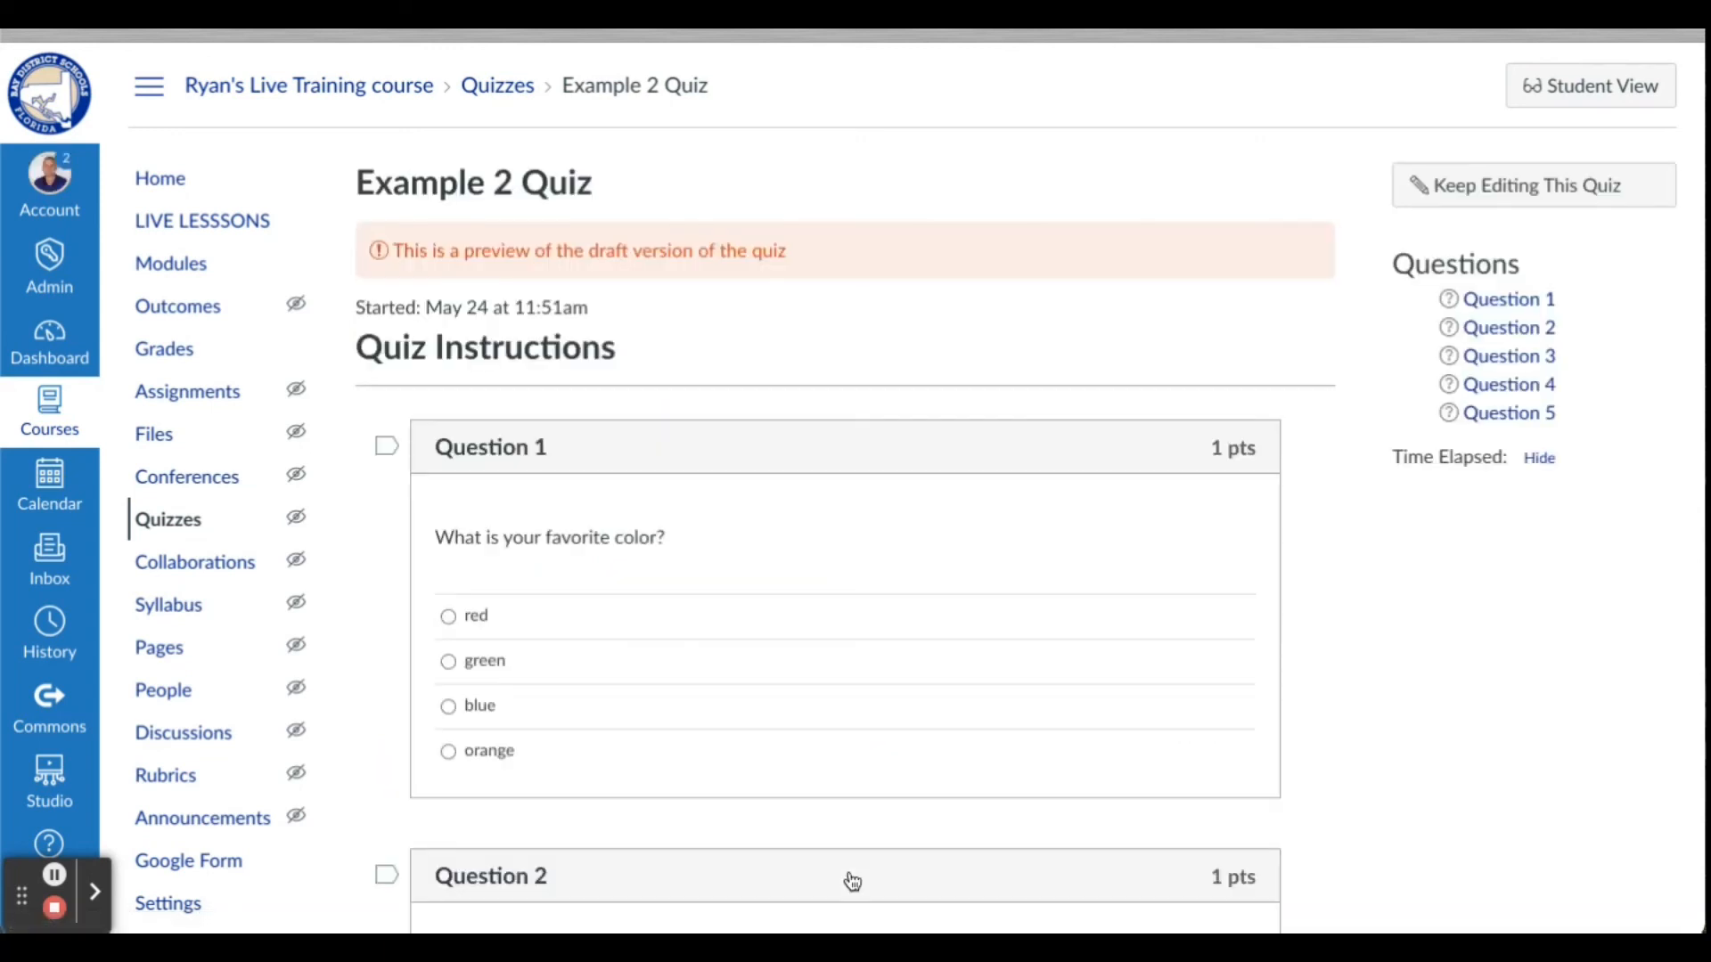
scroll(814, 661, "down", 4)
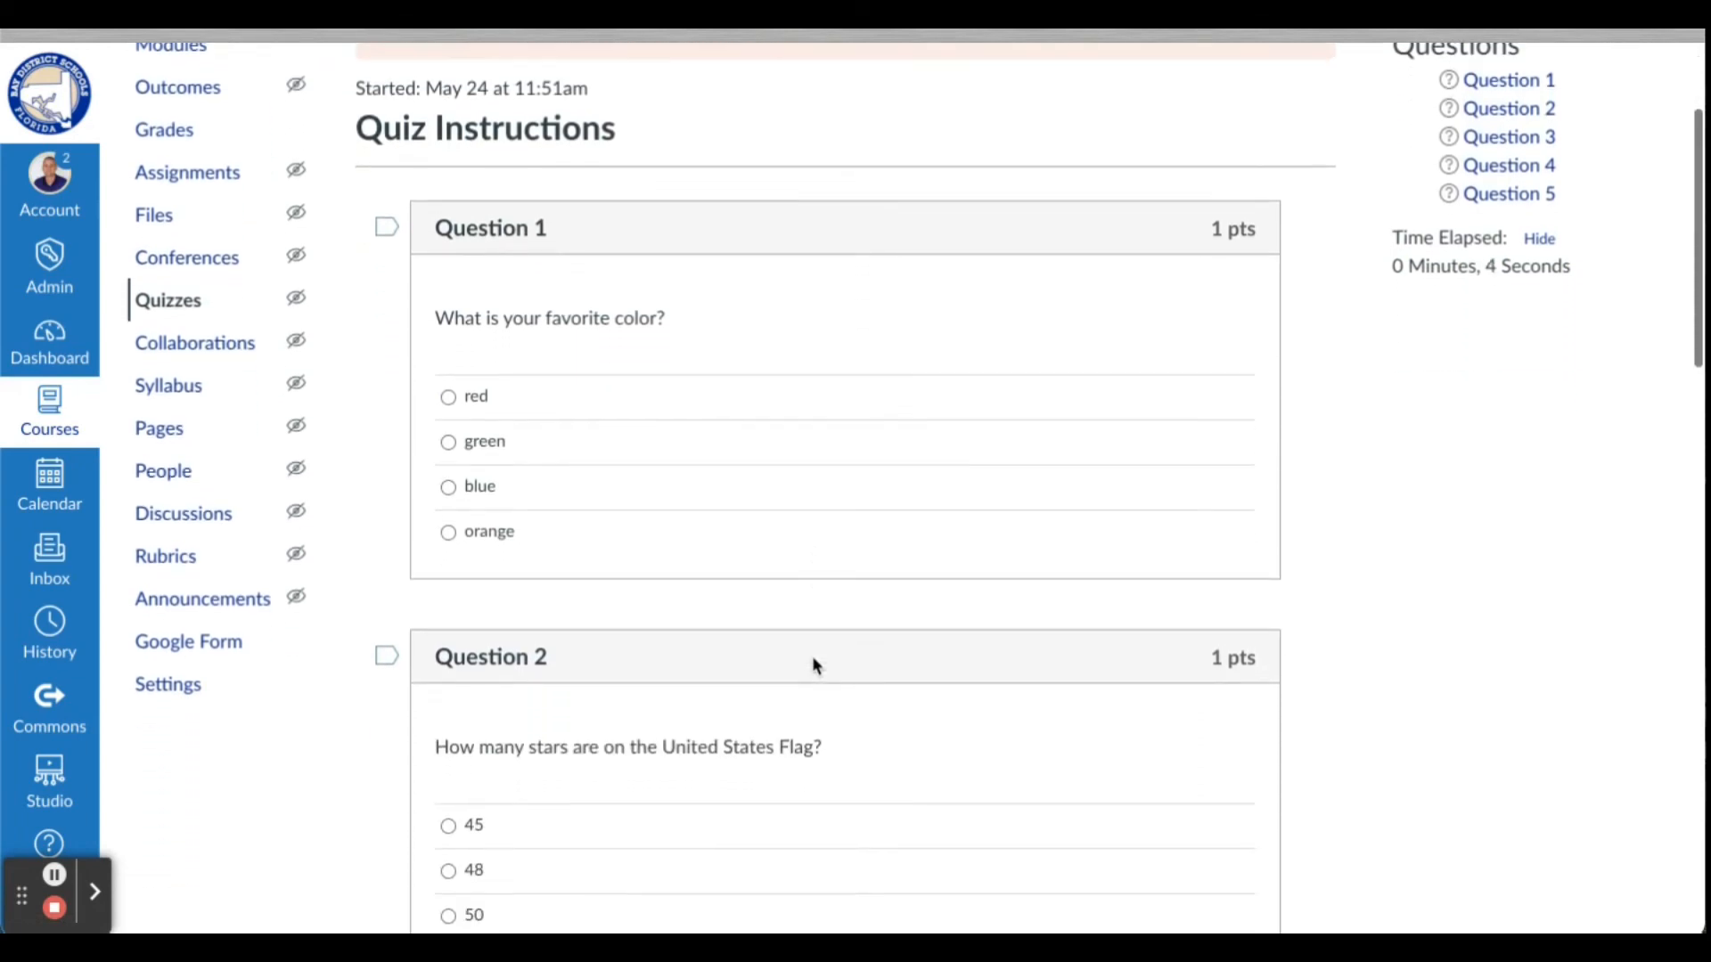
scroll(814, 656, "down", 1)
scroll(815, 657, "down", 12)
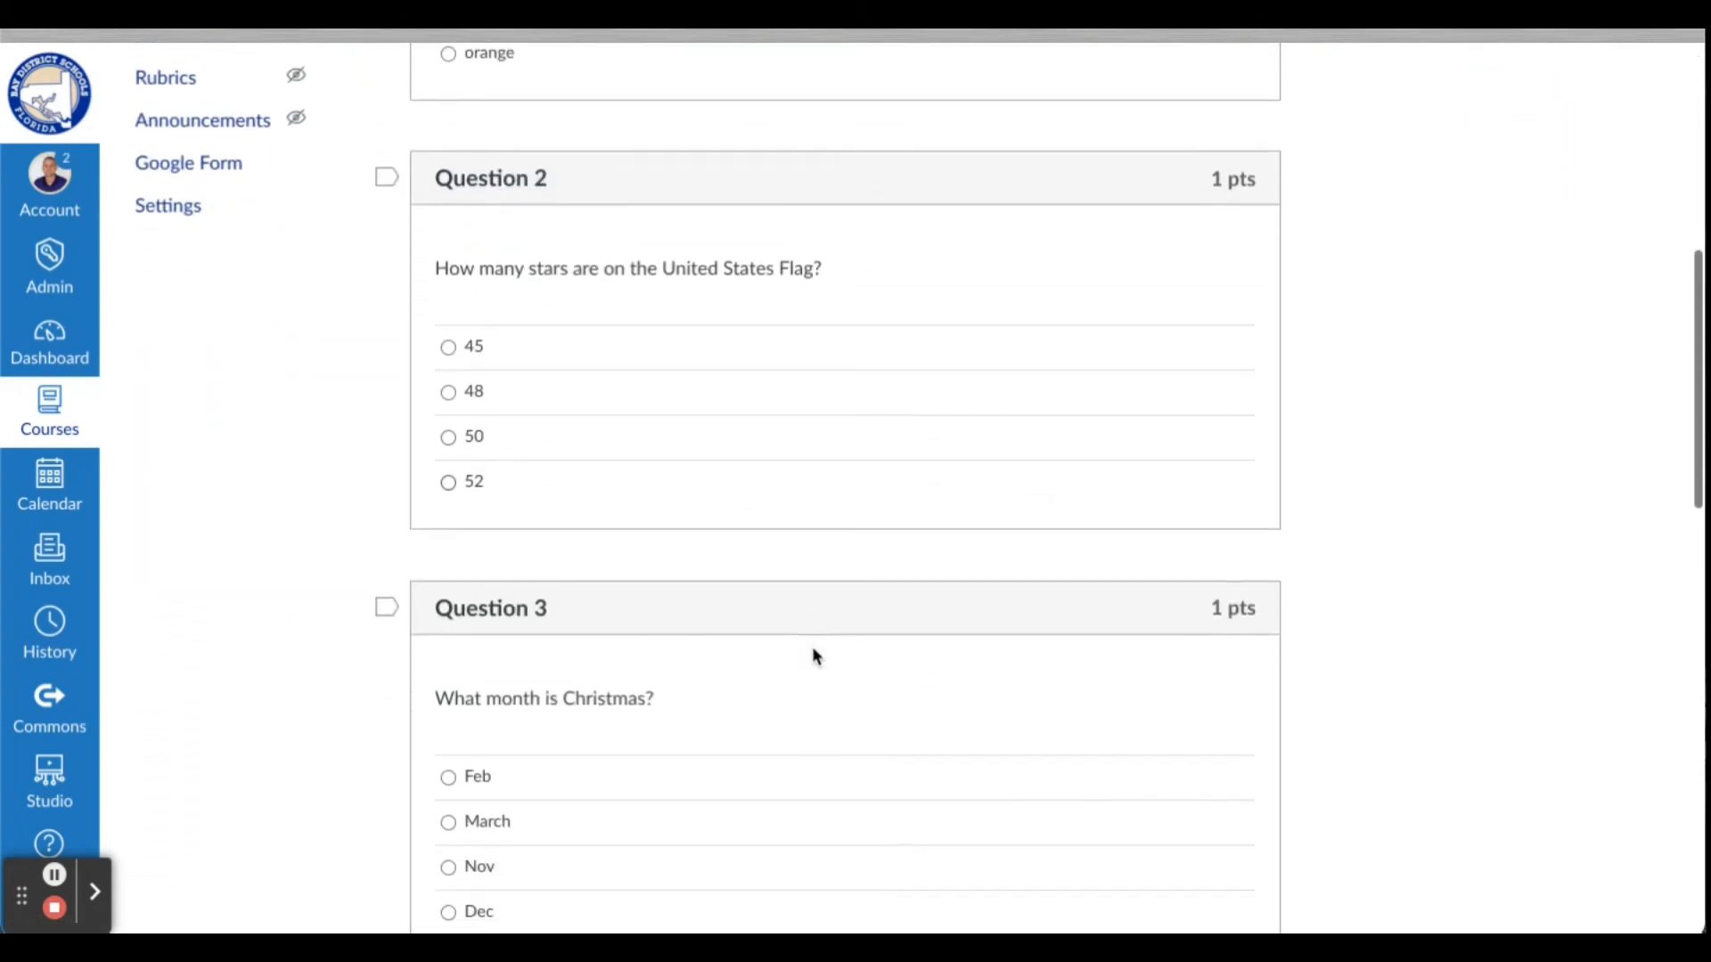
scroll(815, 657, "down", 5)
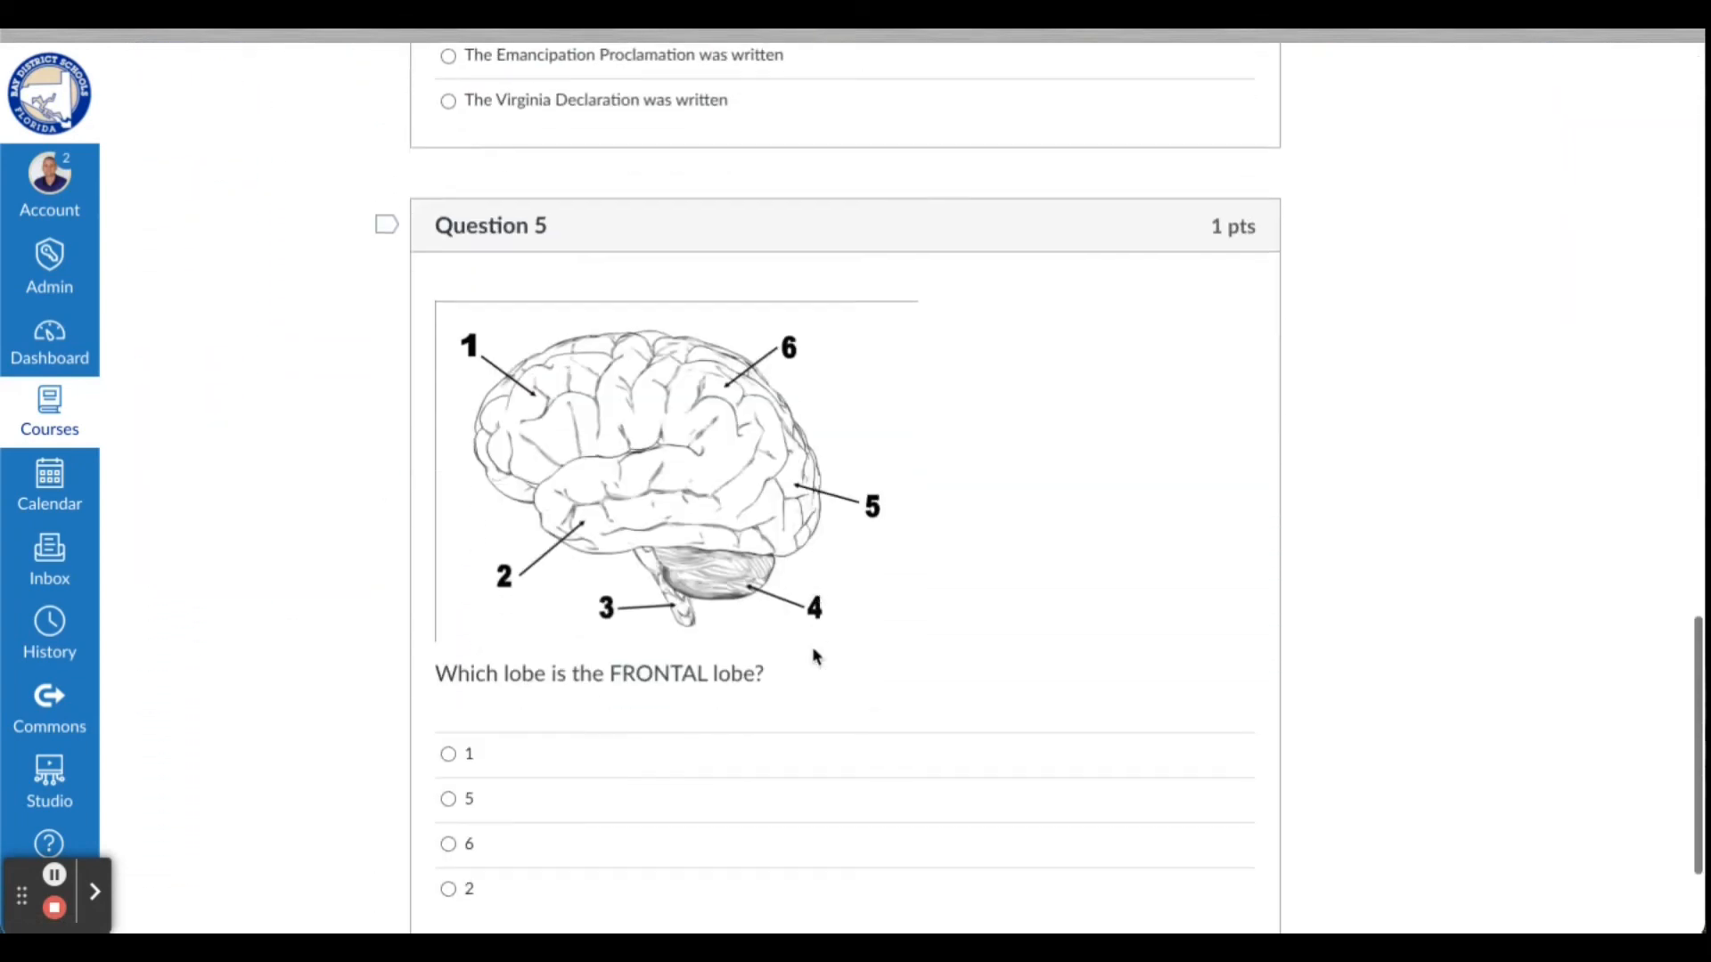
scroll(814, 656, "up", 15)
scroll(815, 657, "up", 7)
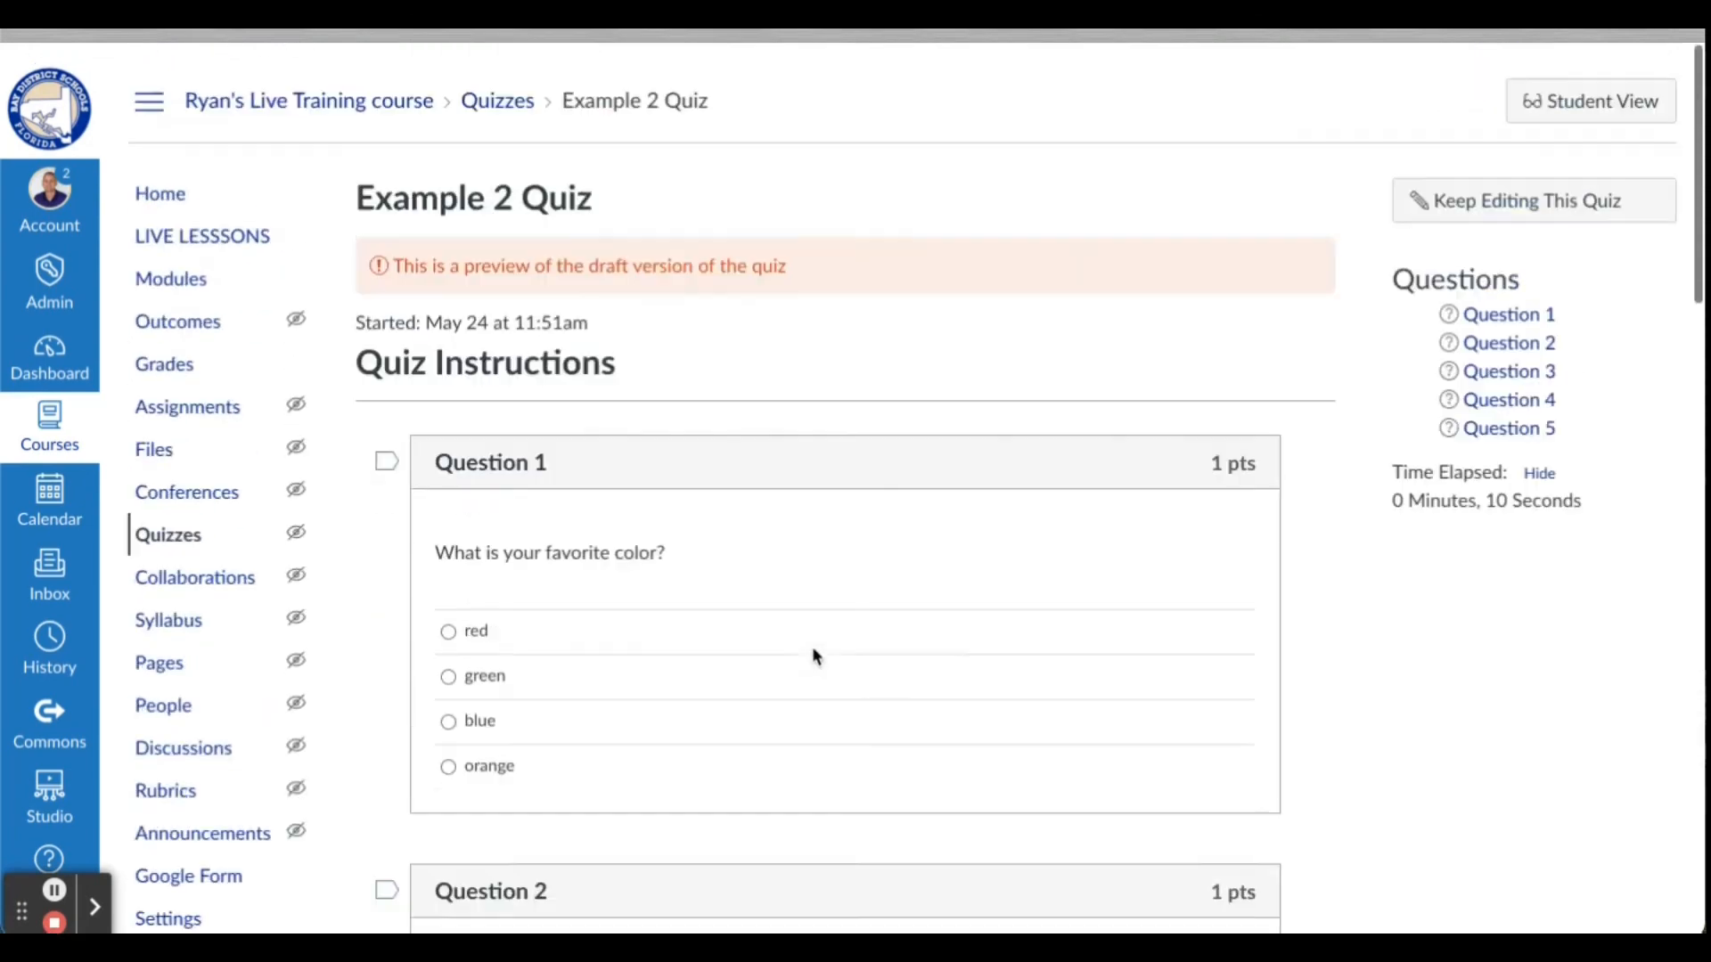